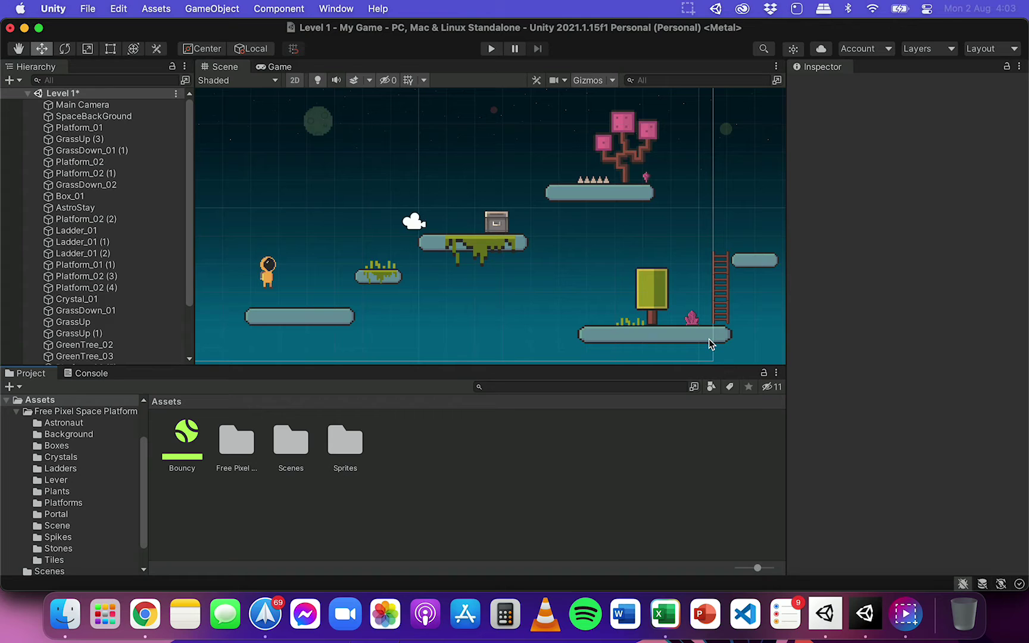
Step: Zoom onto the ladder, select each stacked piece, and nudge the middle piece along X
scroll(748, 335, "up", 5)
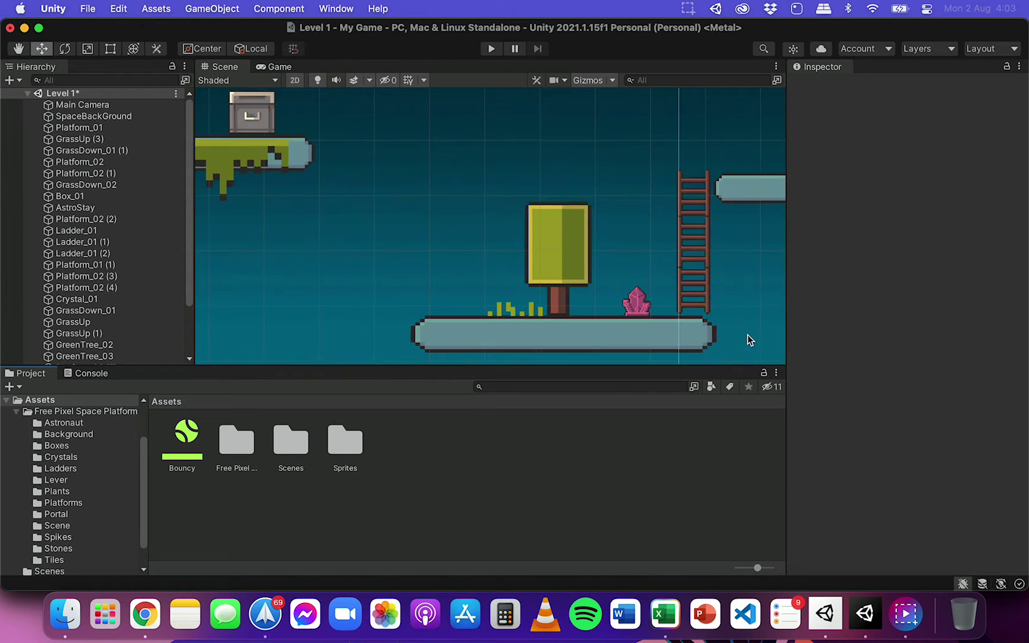
left_click(701, 292)
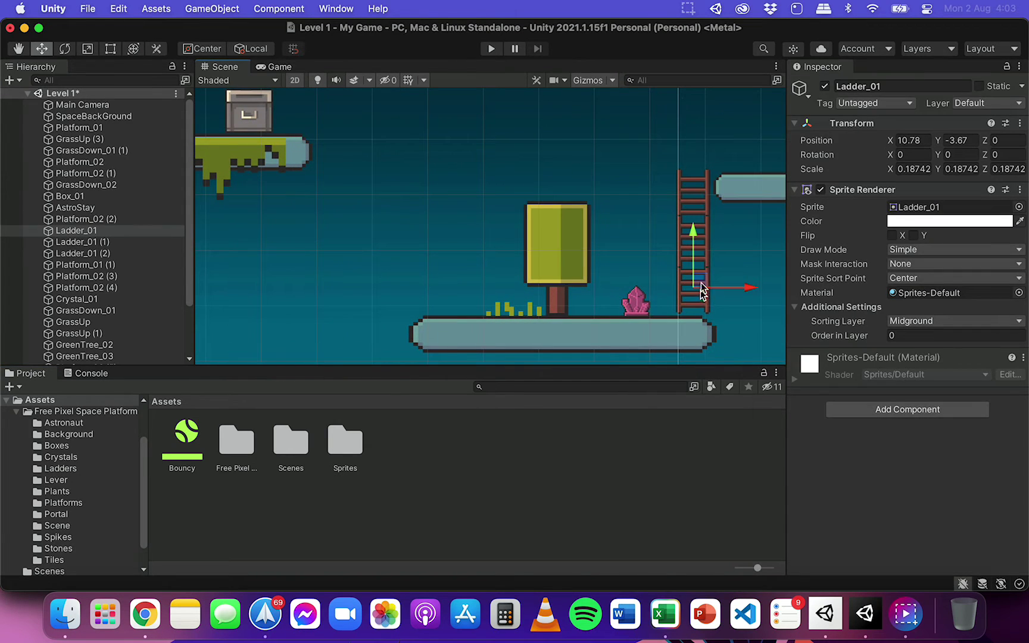
left_click(698, 191)
left_click(699, 237)
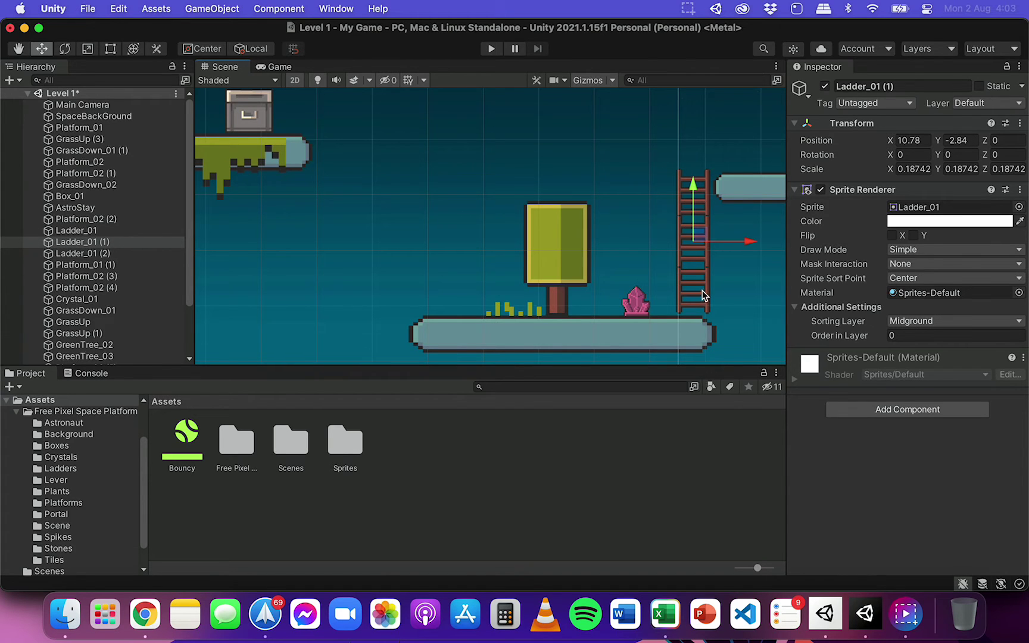
left_click(701, 295)
left_click(701, 247)
mouse_move(742, 241)
left_mouse_down()
mouse_move(703, 243)
mouse_move(743, 252)
left_mouse_up()
scroll(625, 192, "down", 5)
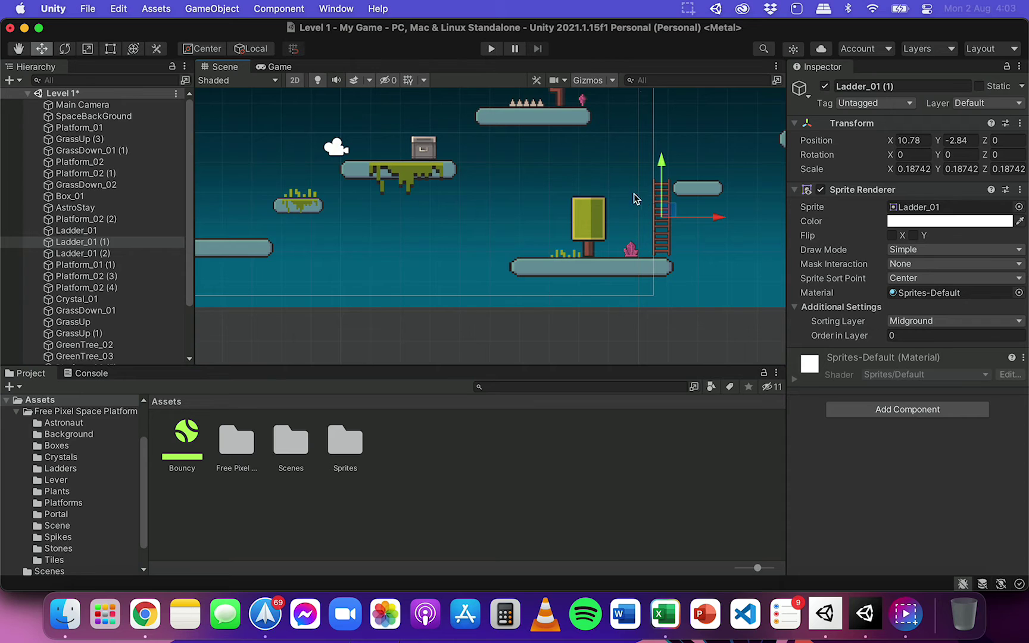
middle_click_drag(634, 197, 352, 275)
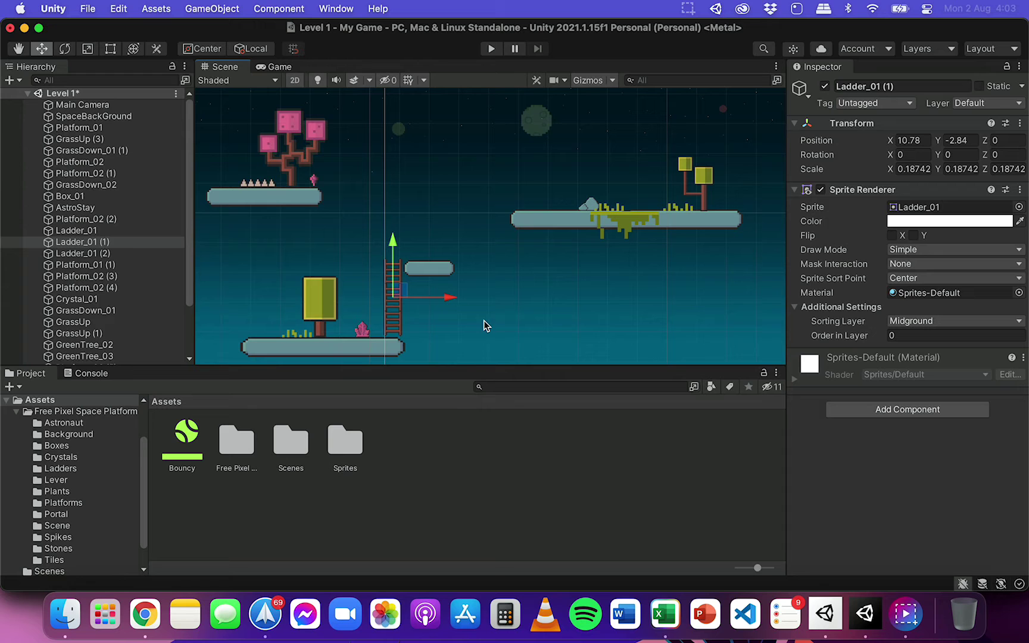
middle_click_drag(360, 310, 425, 226)
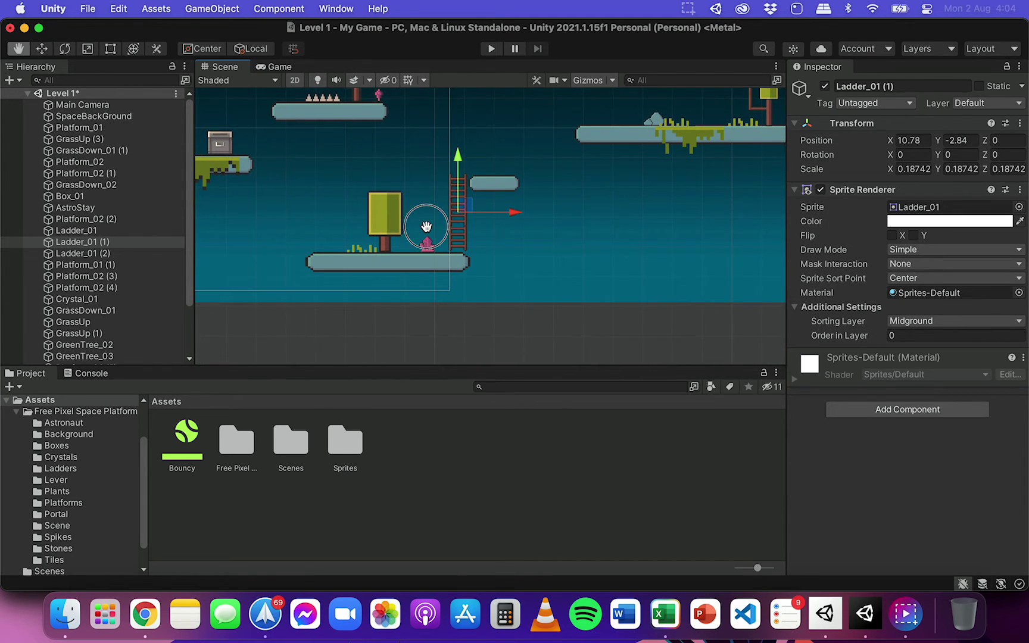
scroll(429, 225, "up", 2)
scroll(469, 208, "up", 2)
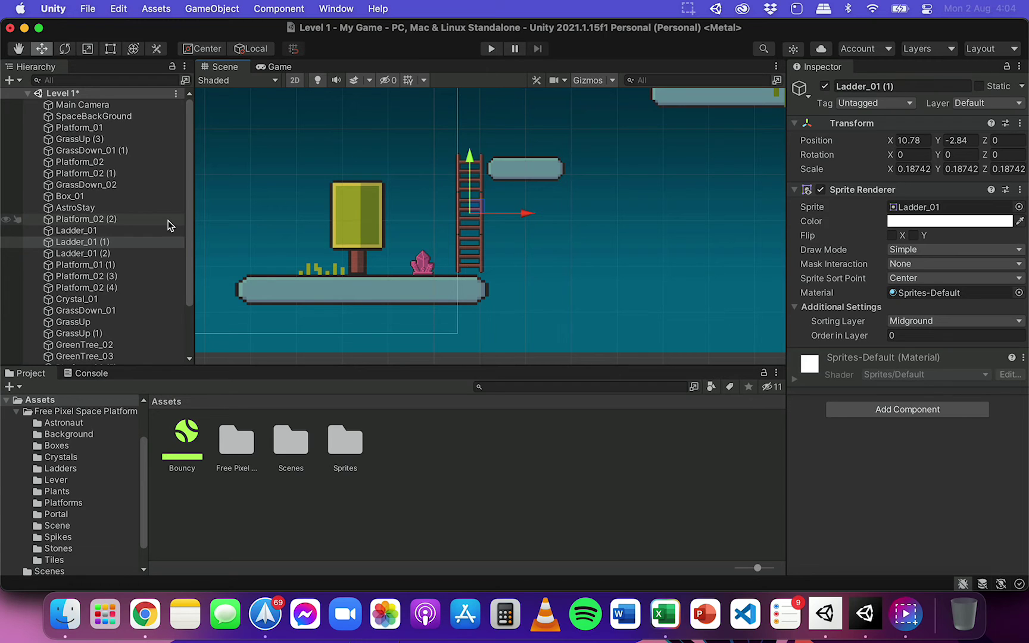
Step: Check each ladder row in the Hierarchy, then multi-select Ladder_01, Ladder_01 (1) and Ladder_01 (2)
left_click(128, 231)
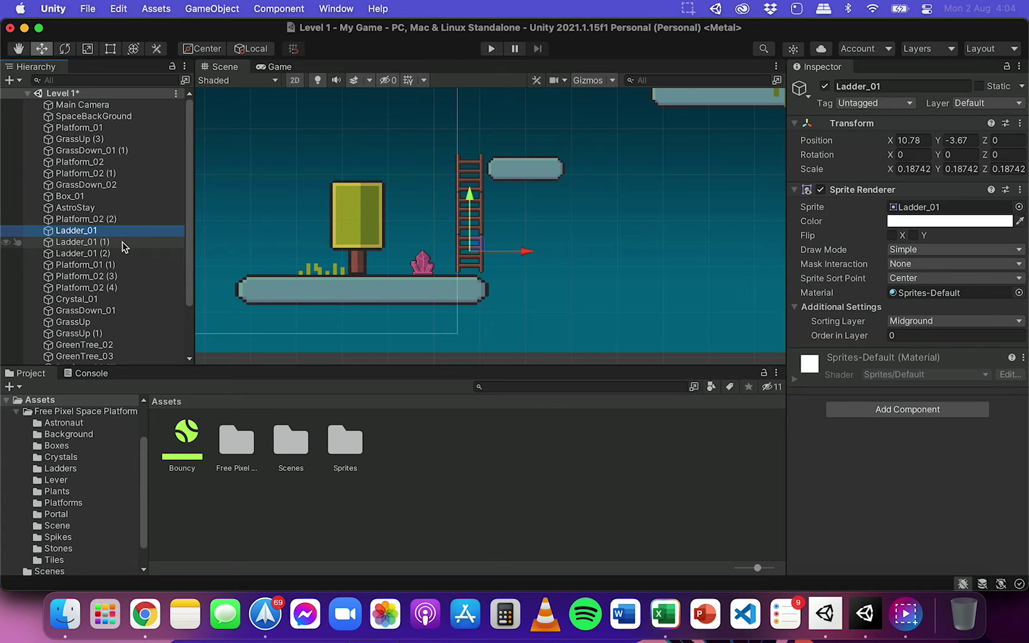
left_click(122, 241)
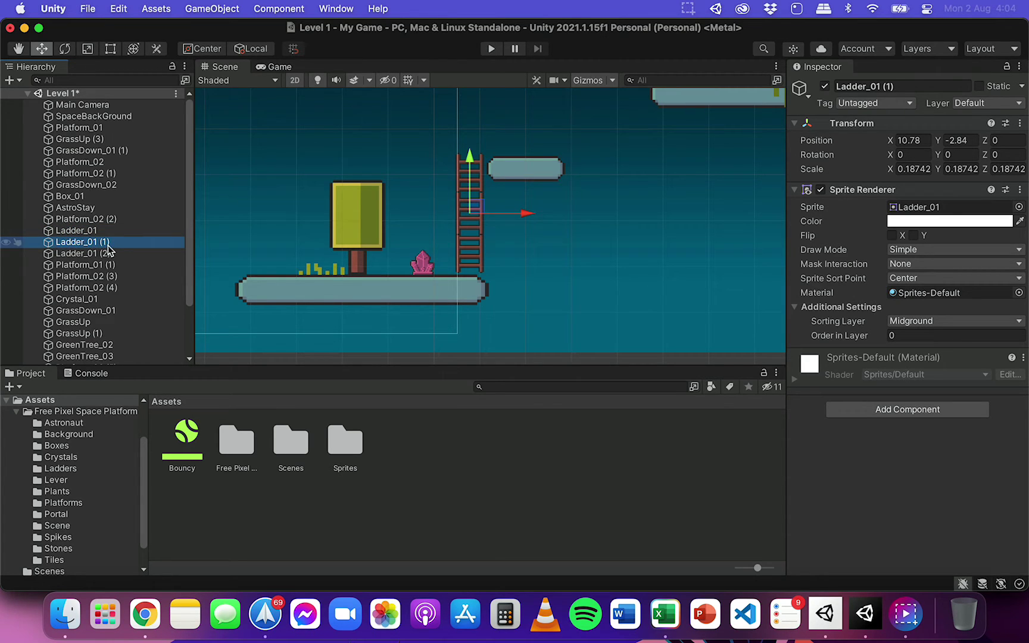
left_click(121, 253)
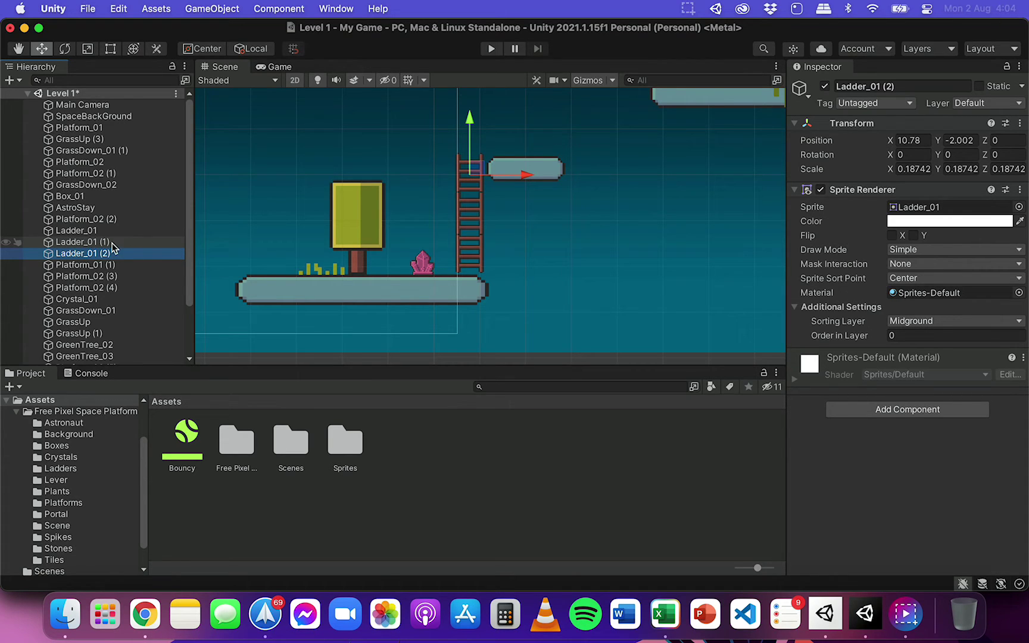
left_click(123, 243, "shift")
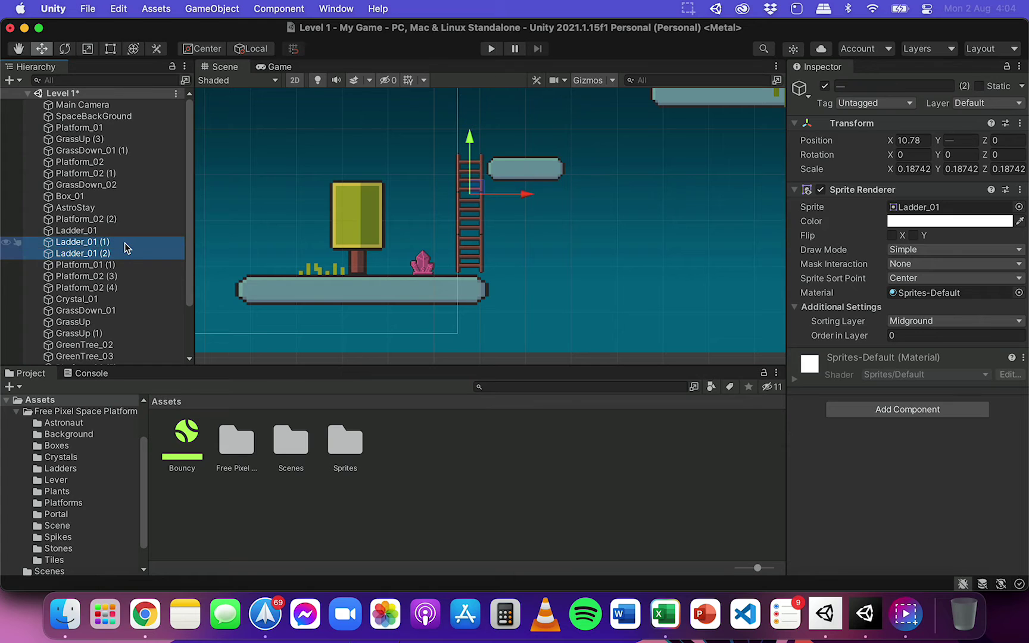
left_click(100, 232, "shift")
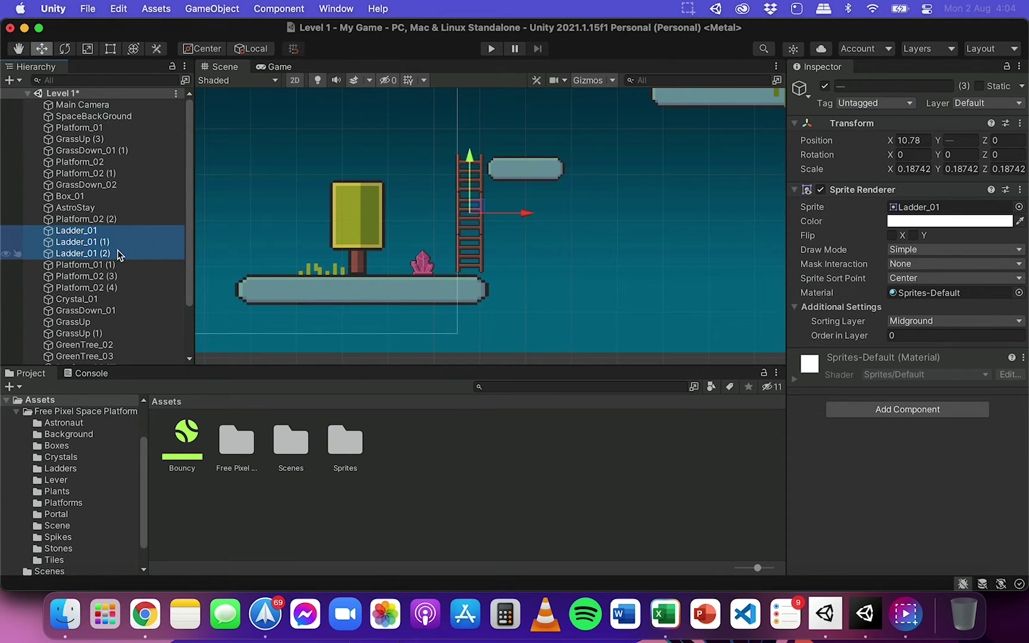
left_click(118, 251)
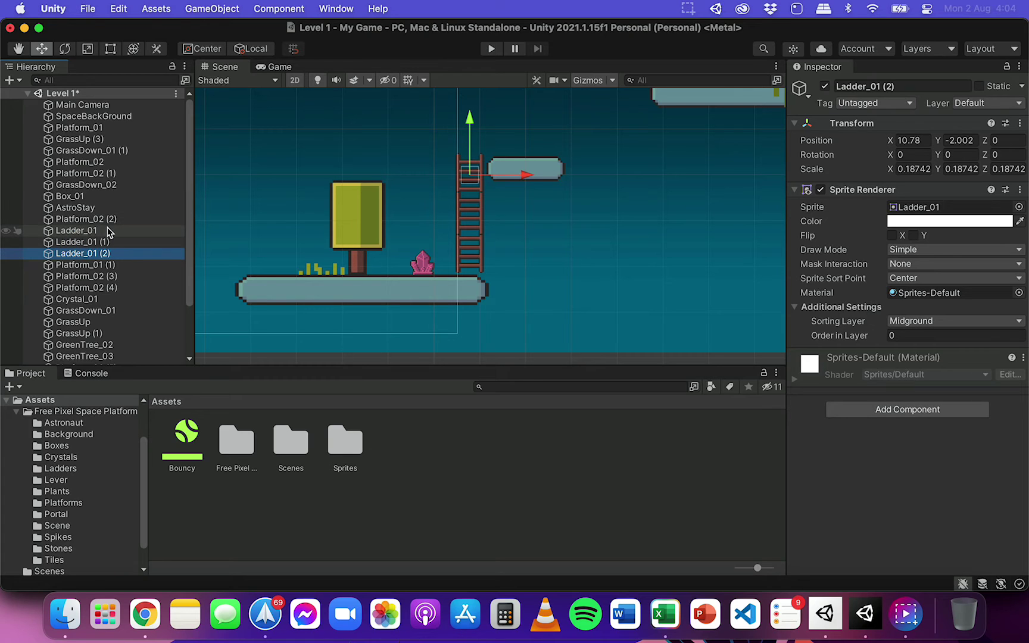
left_click(99, 233, "shift")
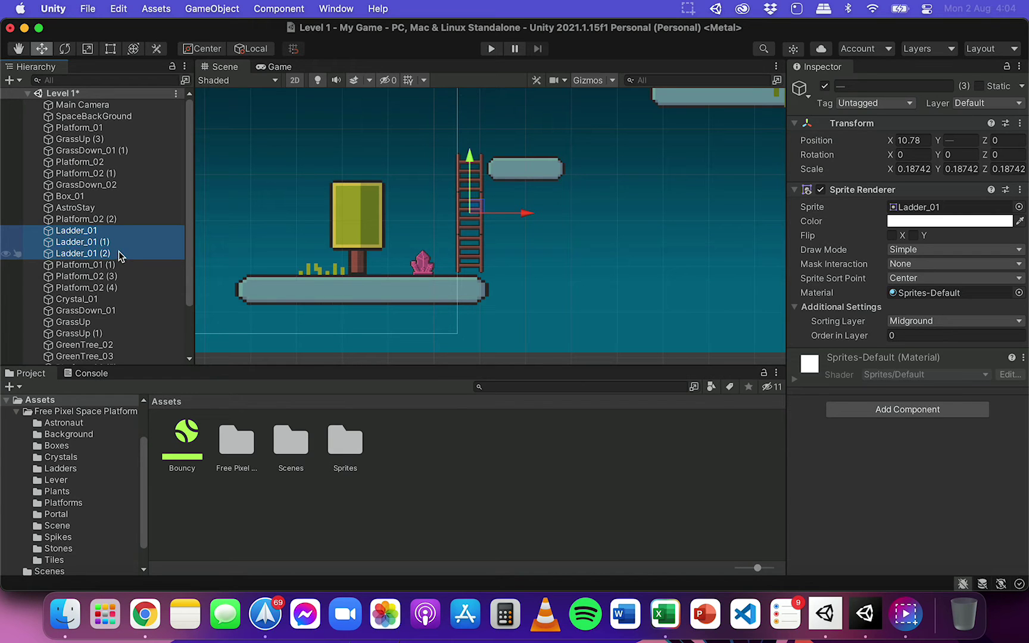
Step: Wrap the selected ladder pieces in a new parent using Create Empty Parent
right_click(118, 252)
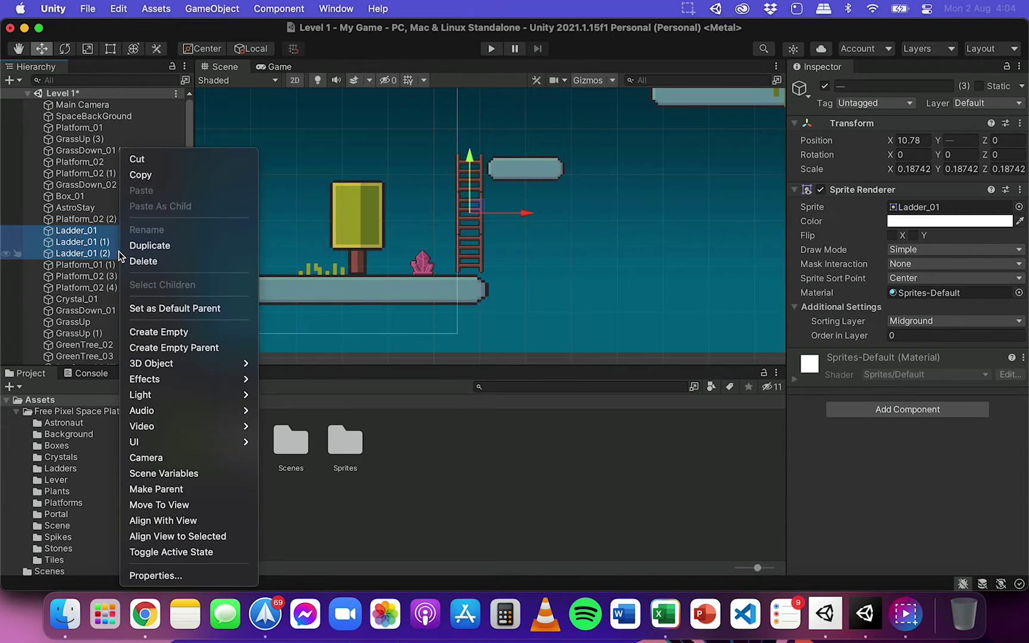
left_click(200, 350)
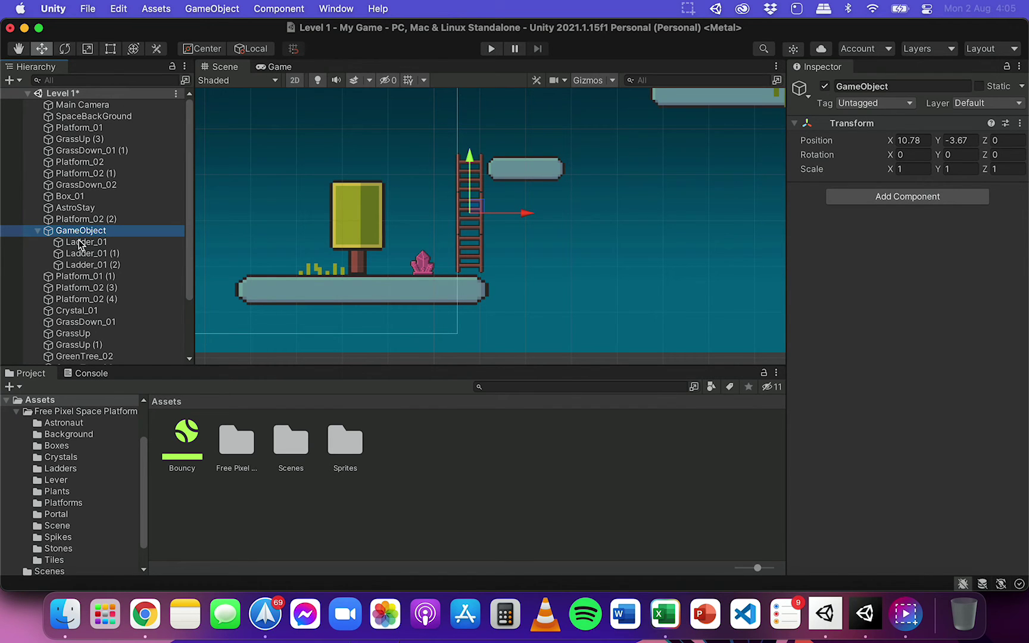
Step: Rename the new parent GameObject to 'Long Ladder'
left_click(38, 231)
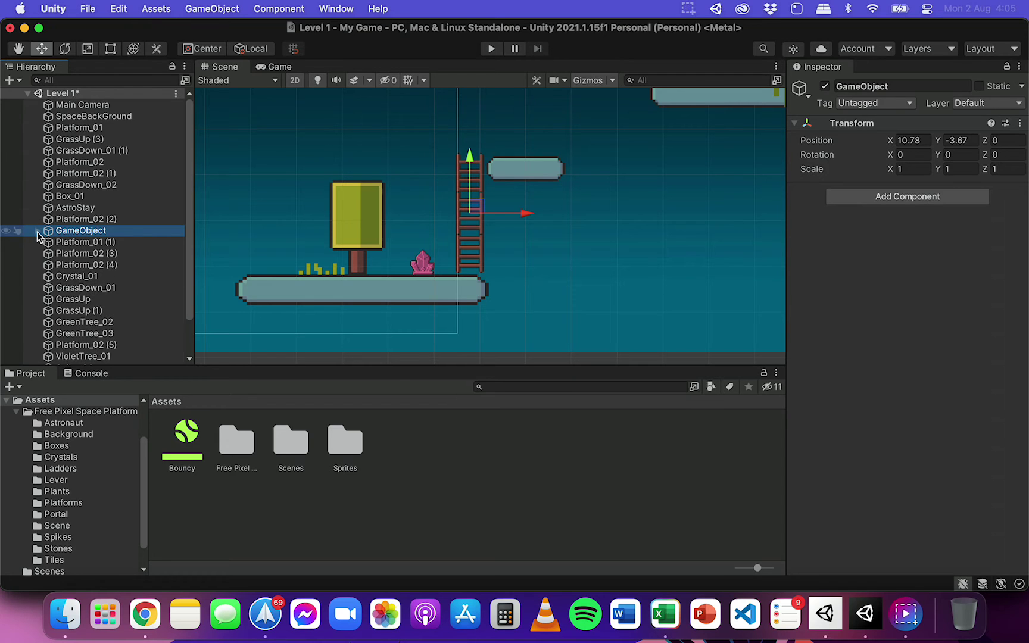
left_click(38, 231)
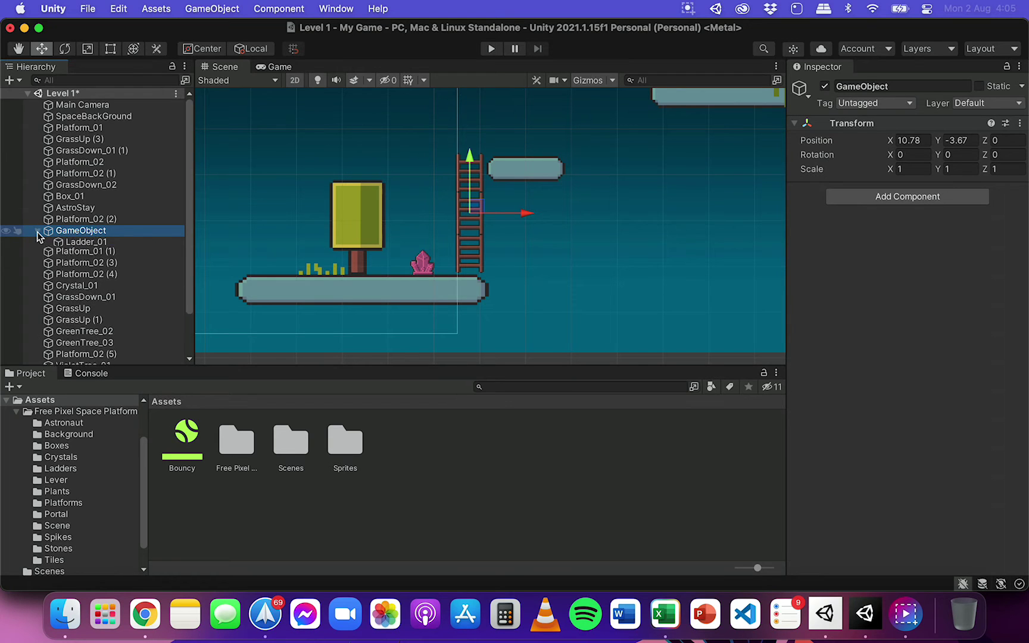
left_click(85, 232)
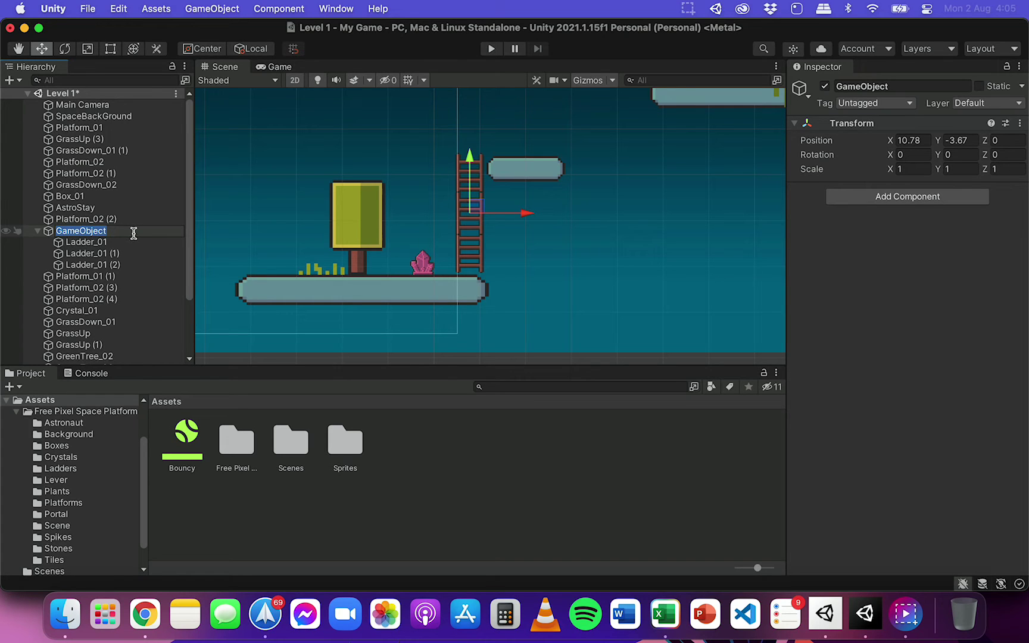
type("Long Ladder")
key("Return")
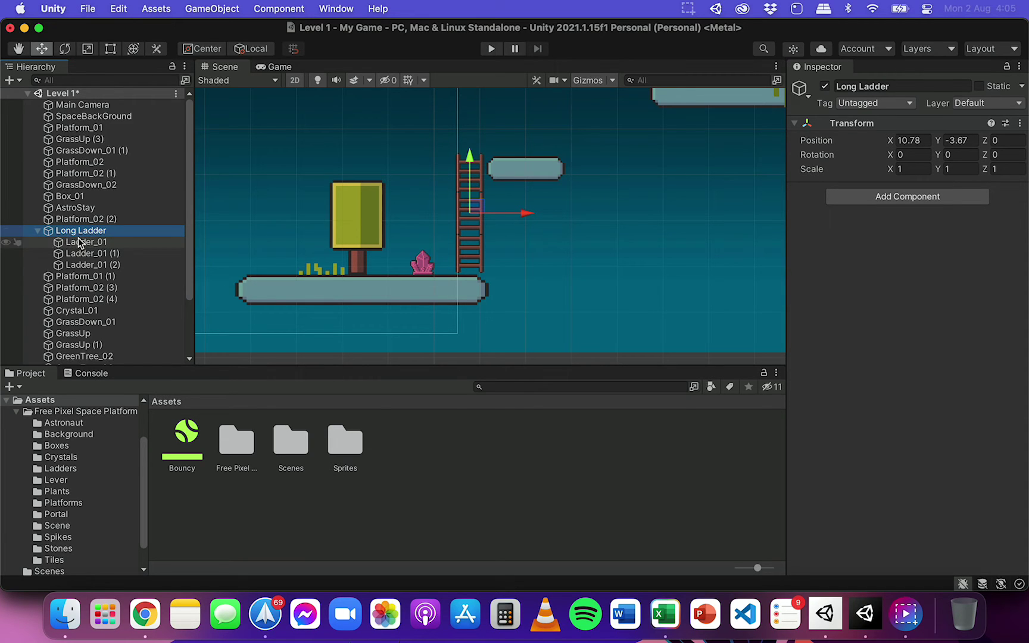
Step: Expand Long Ladder, check its children Ladder_01, Ladder_01 (1) and (2), then reselect the group
left_click(37, 233)
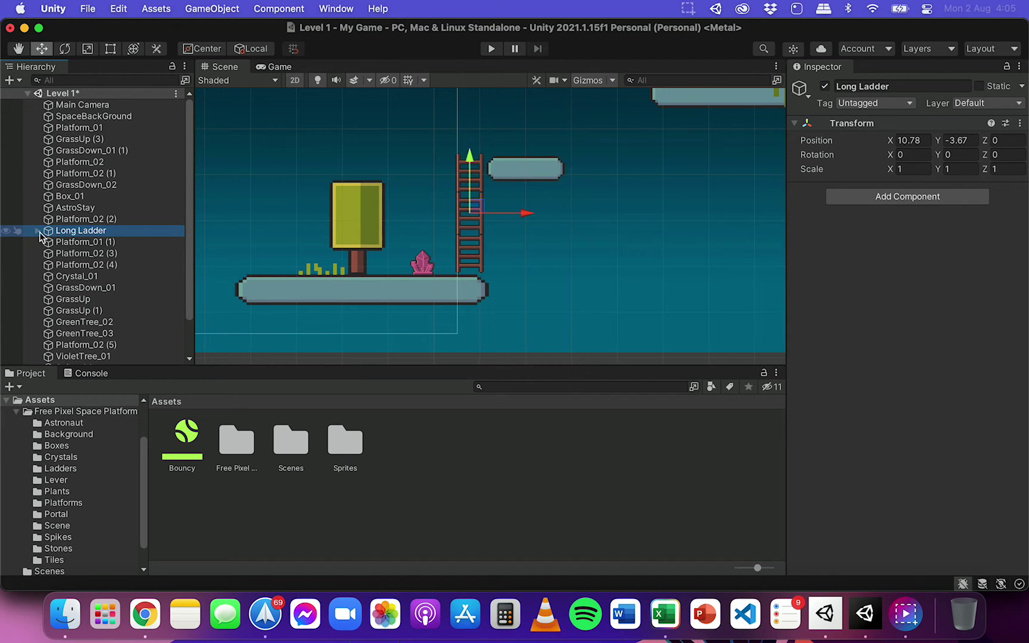
left_click(39, 232)
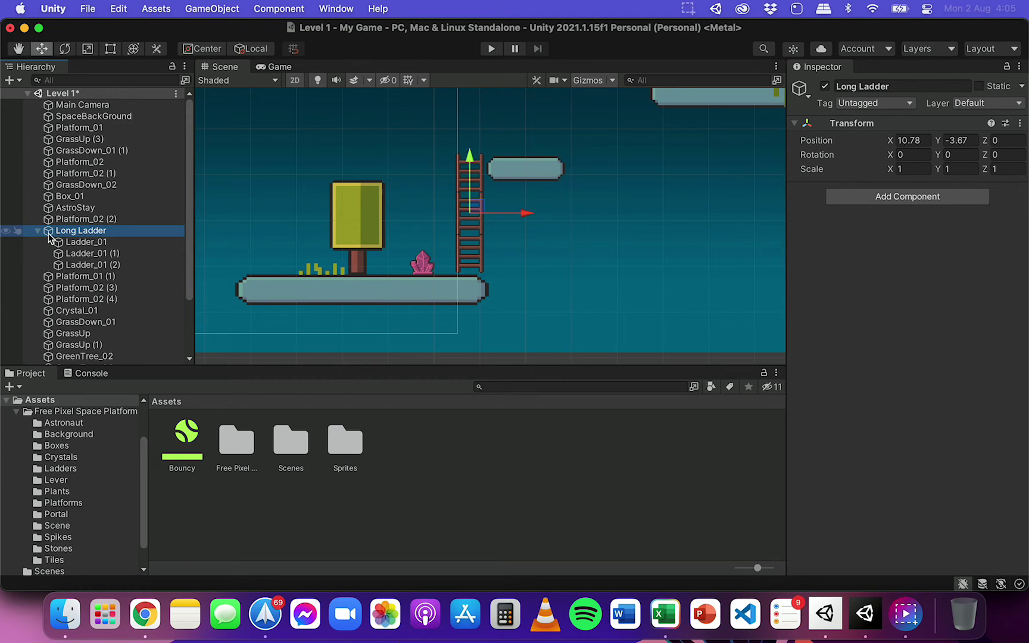
left_click(78, 242)
left_click(78, 253)
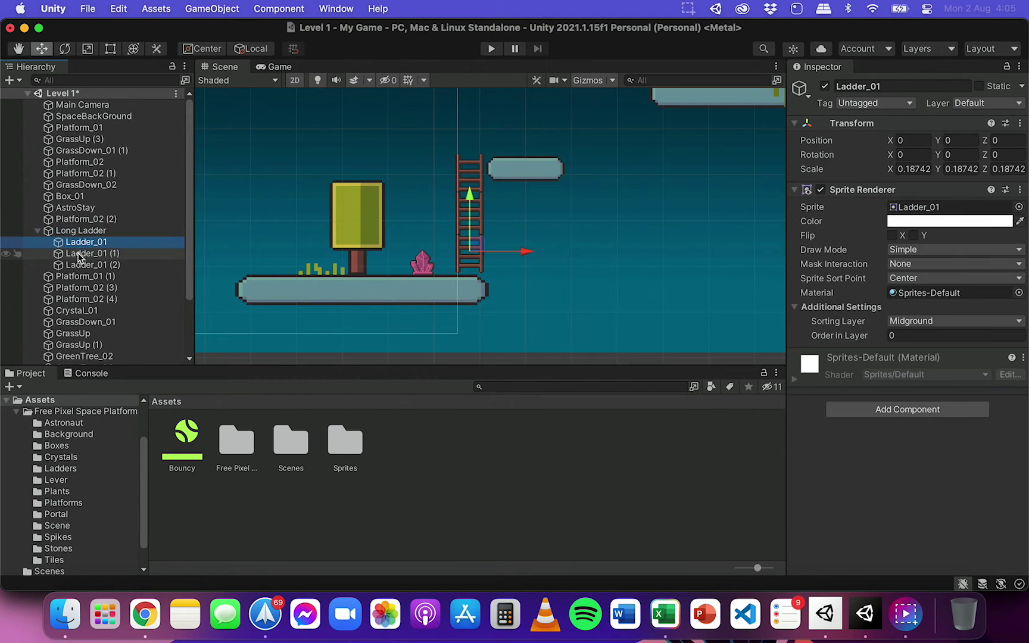
left_click(79, 264)
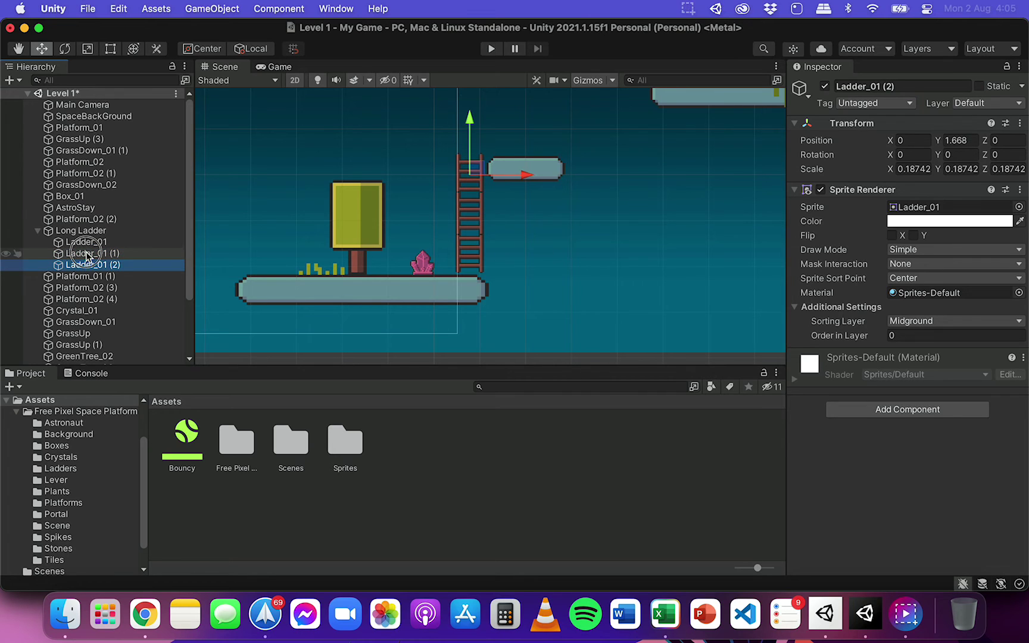
left_click(85, 253)
left_click(86, 234)
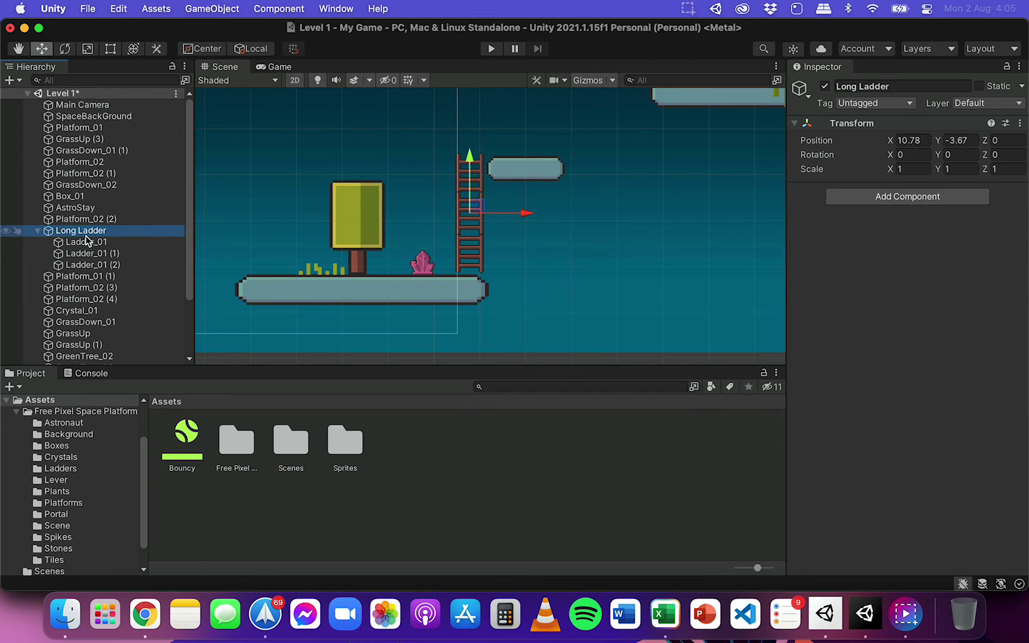
left_click(38, 232)
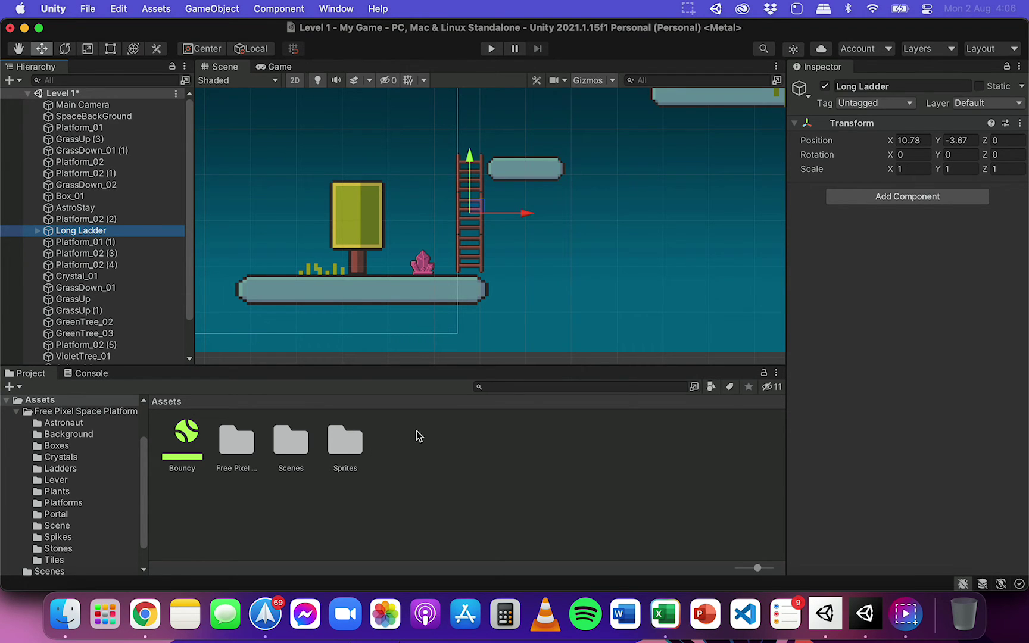
Step: Create a new folder named Prefabs in Assets
right_click(392, 452)
mouse_move(476, 206)
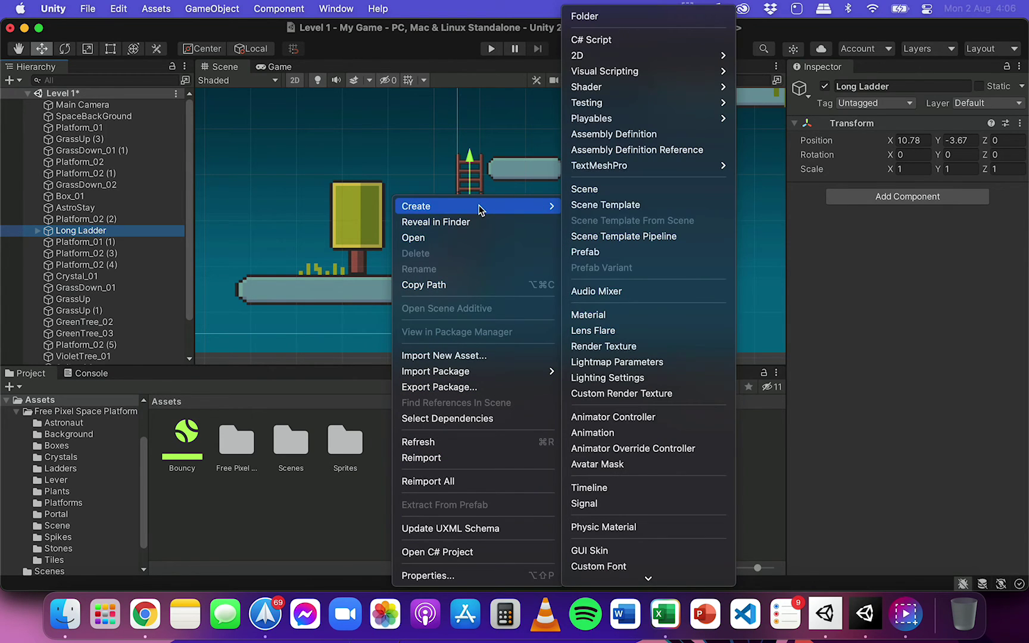
left_click(630, 13)
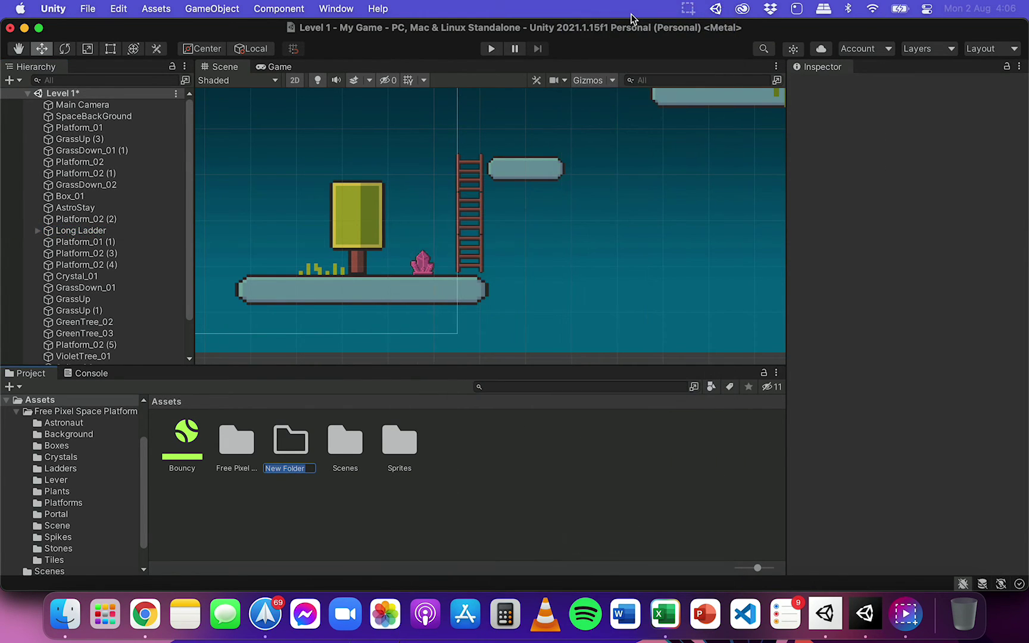
type("Prefabs")
key("Return")
Step: Create a Physics Materials folder and move the Bouncy material into it
right_click(217, 517)
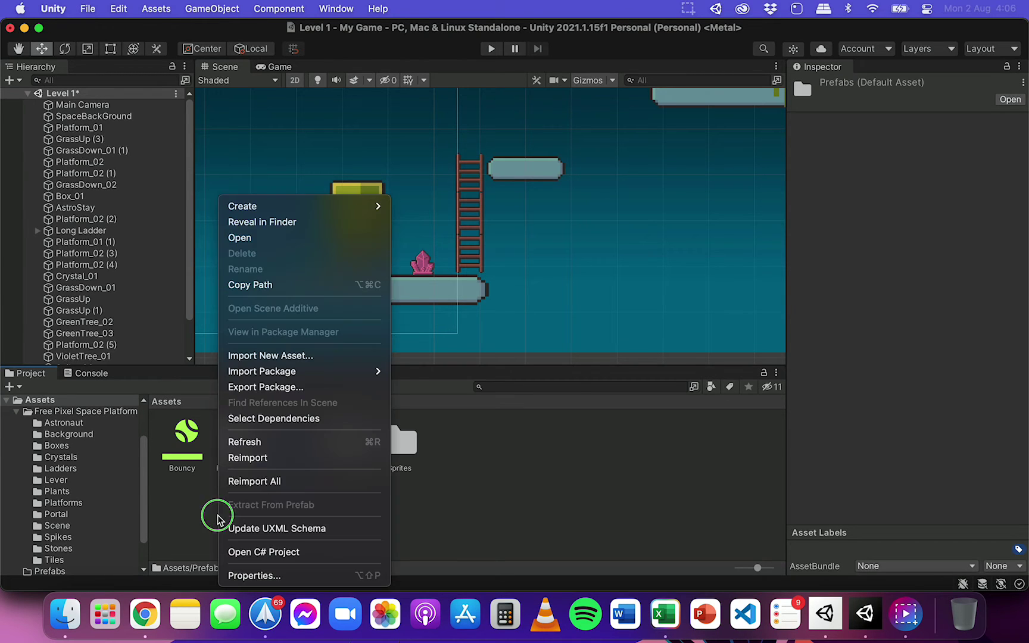
mouse_move(291, 206)
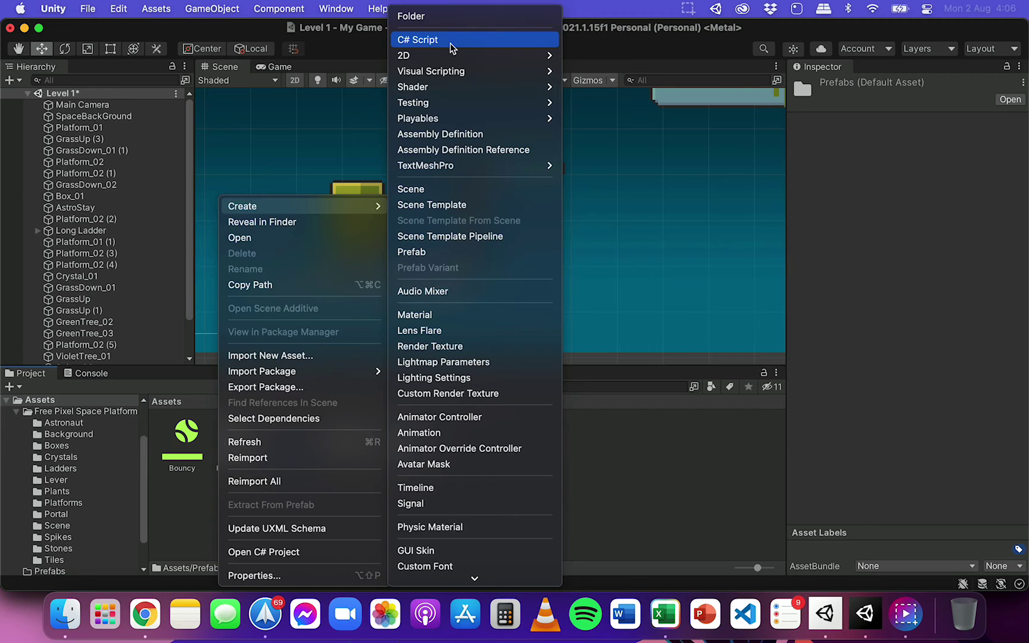
left_click(436, 17)
type("F")
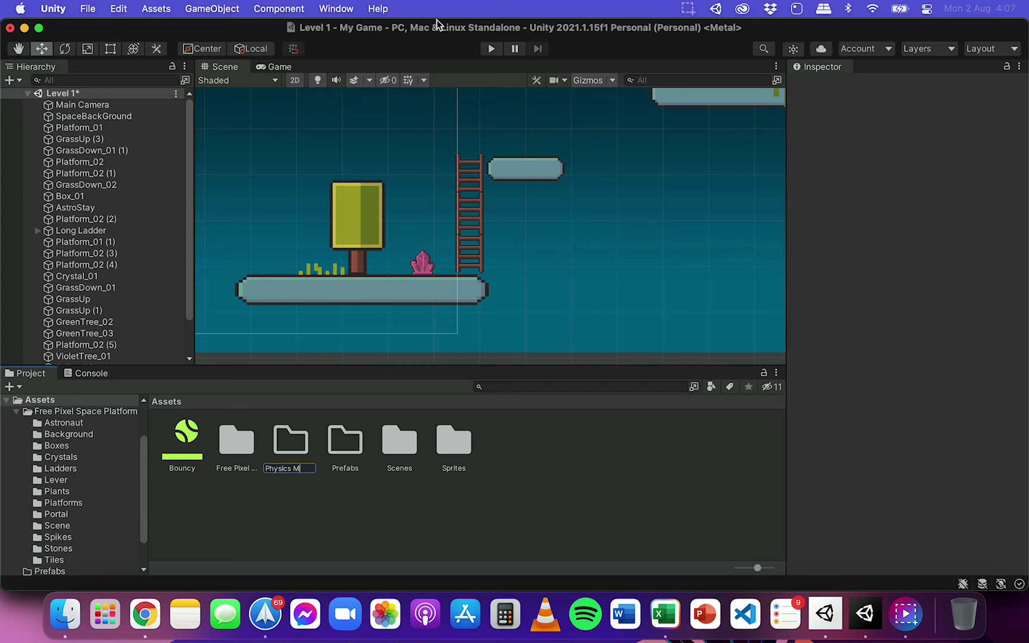
type("hysics Materials")
key("Return")
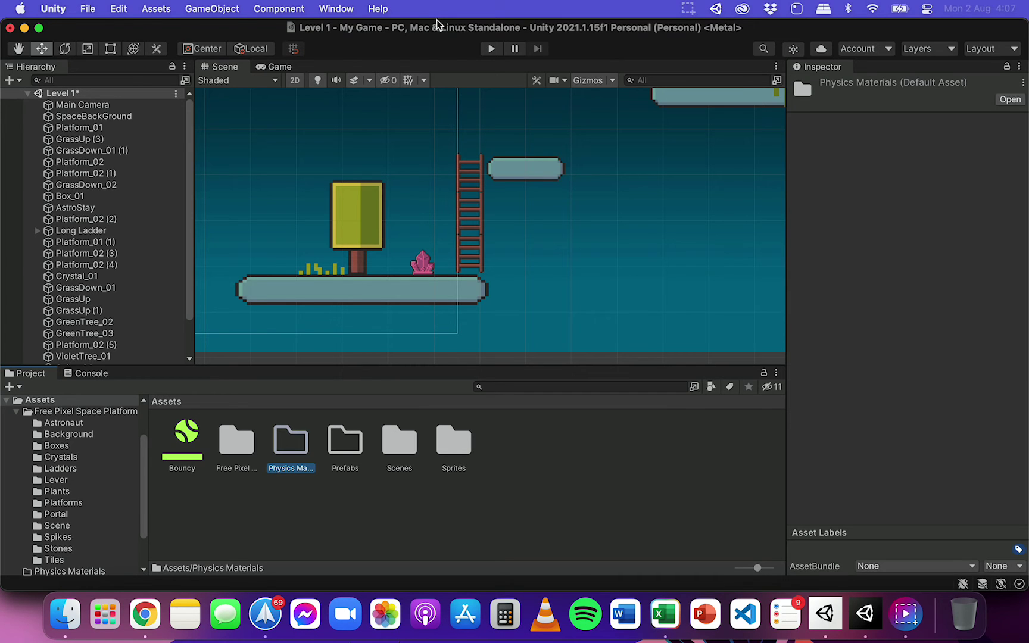
left_click_drag(187, 439, 292, 445)
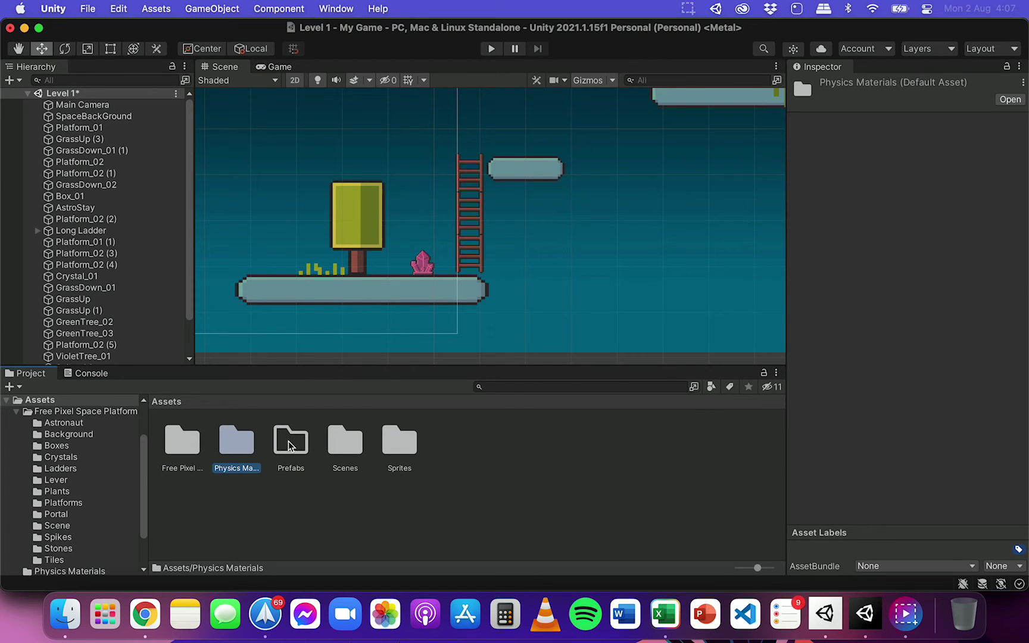
Step: Open the empty Prefabs folder and select the Long Ladder object
left_click(292, 445)
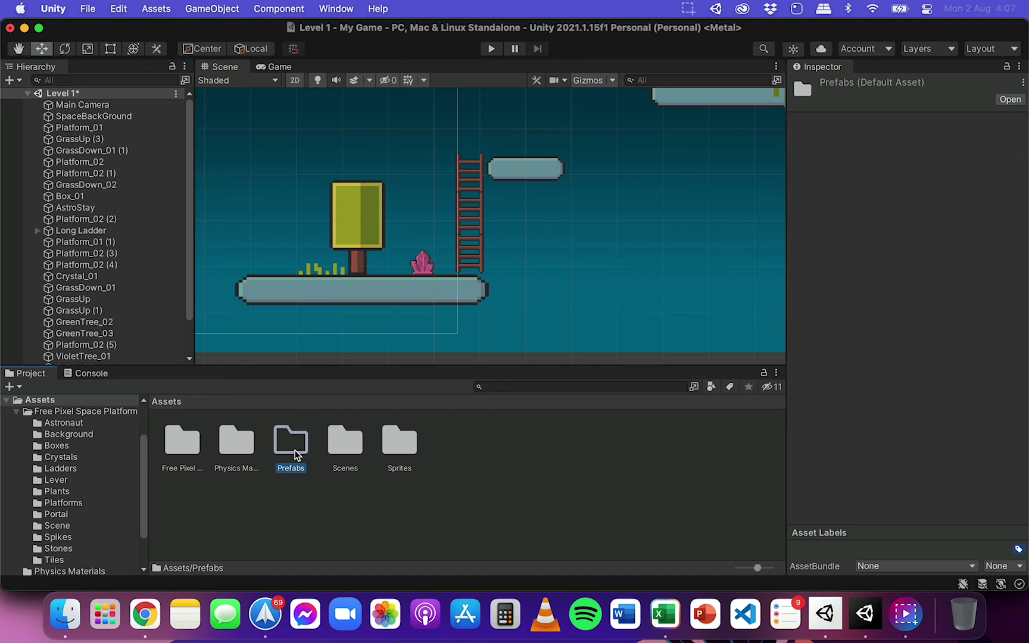
left_click(291, 447)
double_click(292, 447)
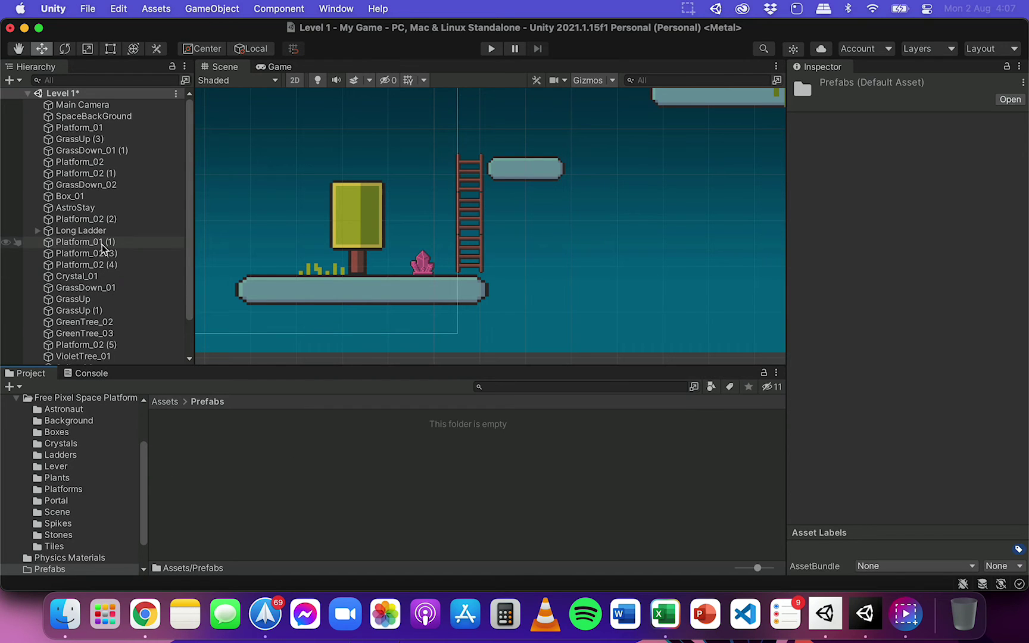
left_click(58, 234)
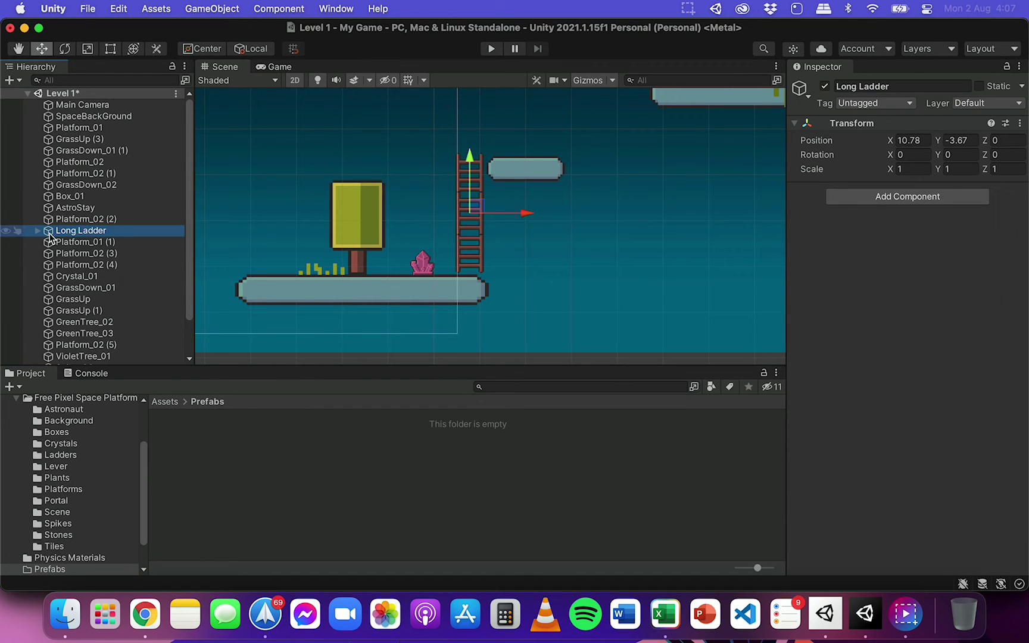
Step: Save Long Ladder as a Prefabs asset, then place copies on and below the right platform
left_click_drag(50, 235, 197, 468)
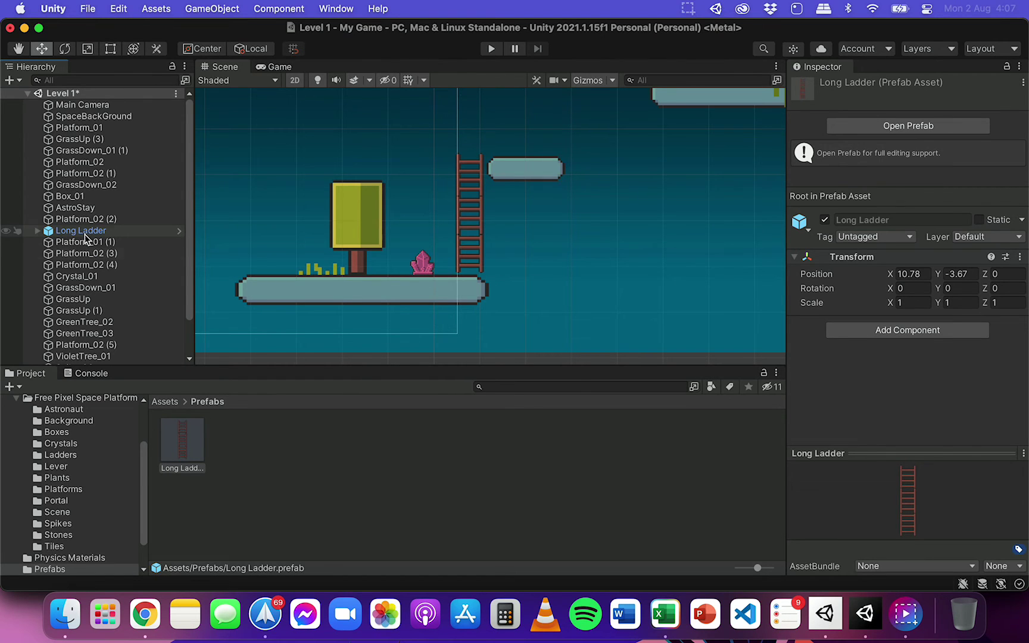
scroll(437, 305, "down", 5)
scroll(437, 305, "down", 2)
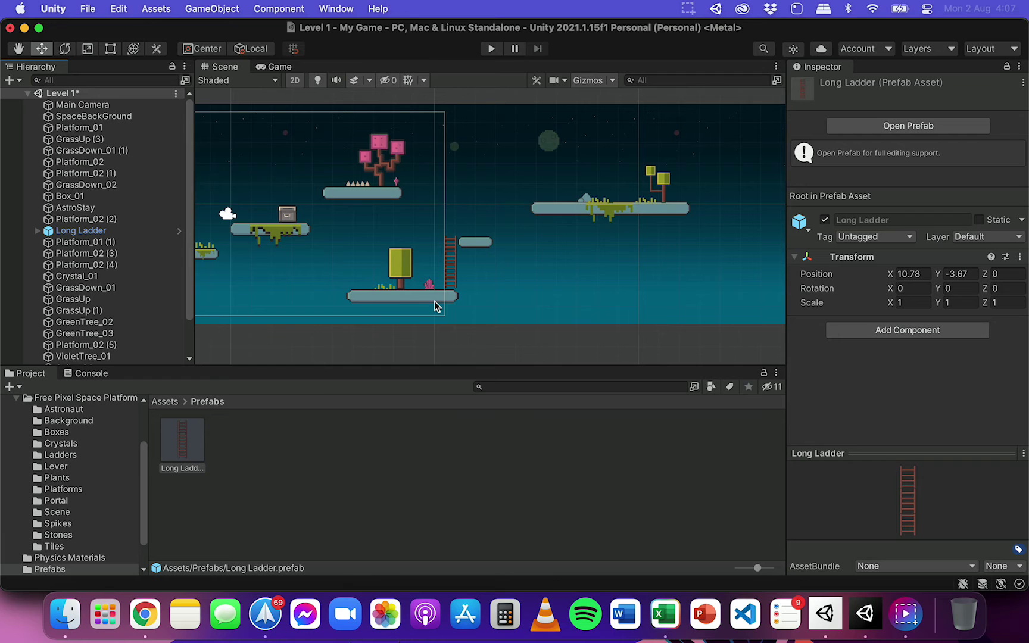
left_click_drag(197, 446, 543, 196)
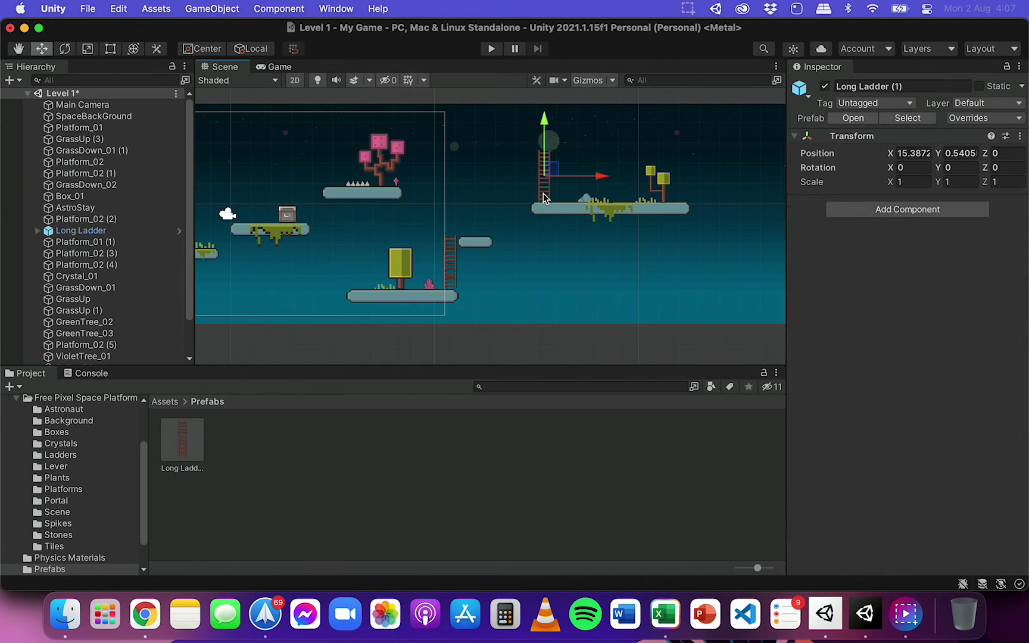
left_click_drag(196, 447, 696, 250)
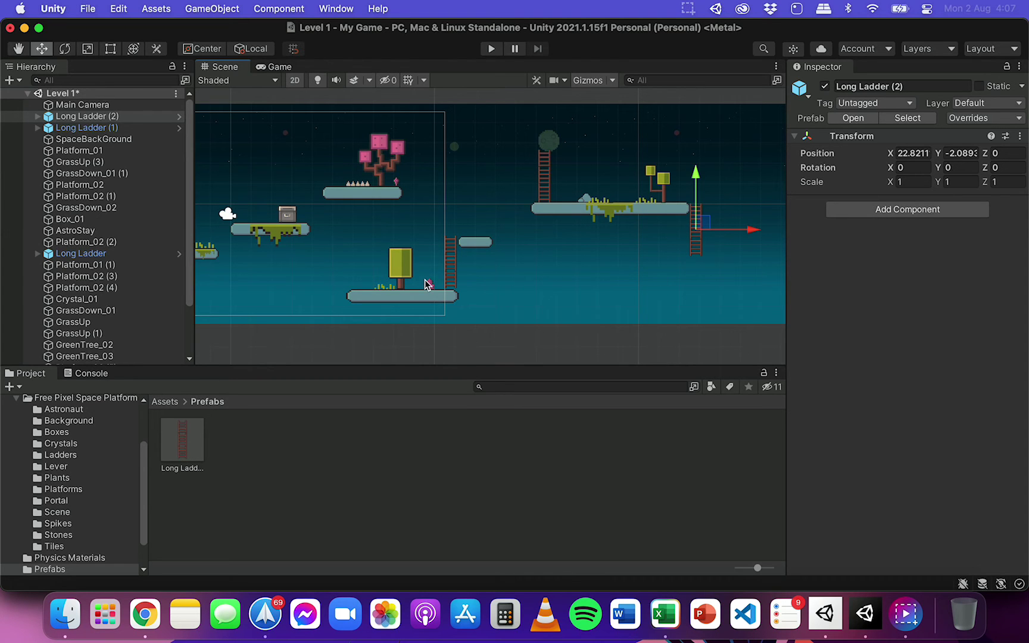
middle_click_drag(284, 268, 487, 241)
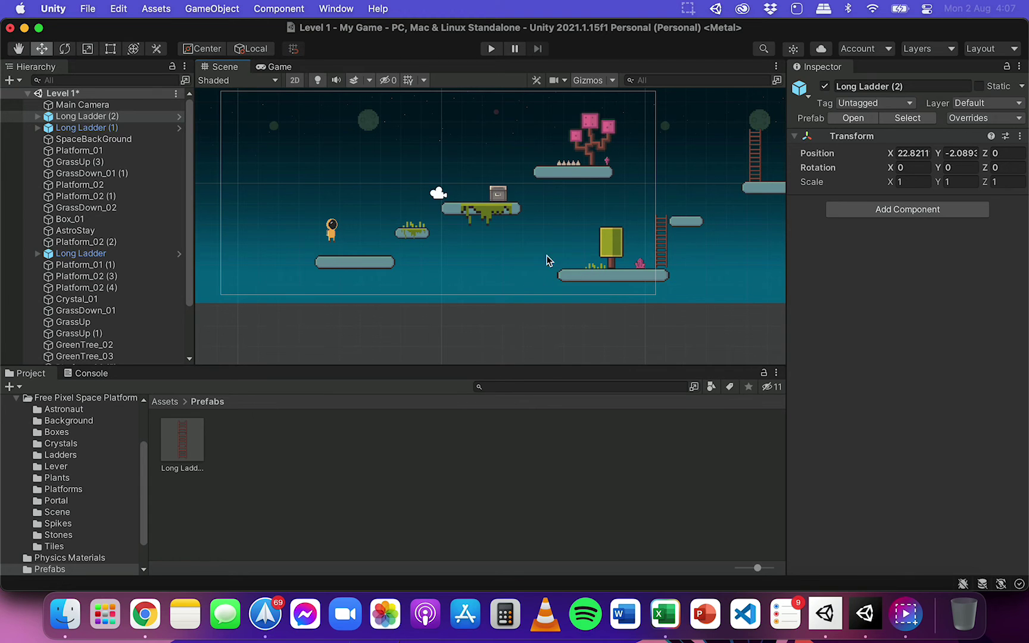
Step: Select the rows from Platform_01 through GrassDown_01 (1) together, including GrassUp (3)
scroll(412, 230, "up", 6)
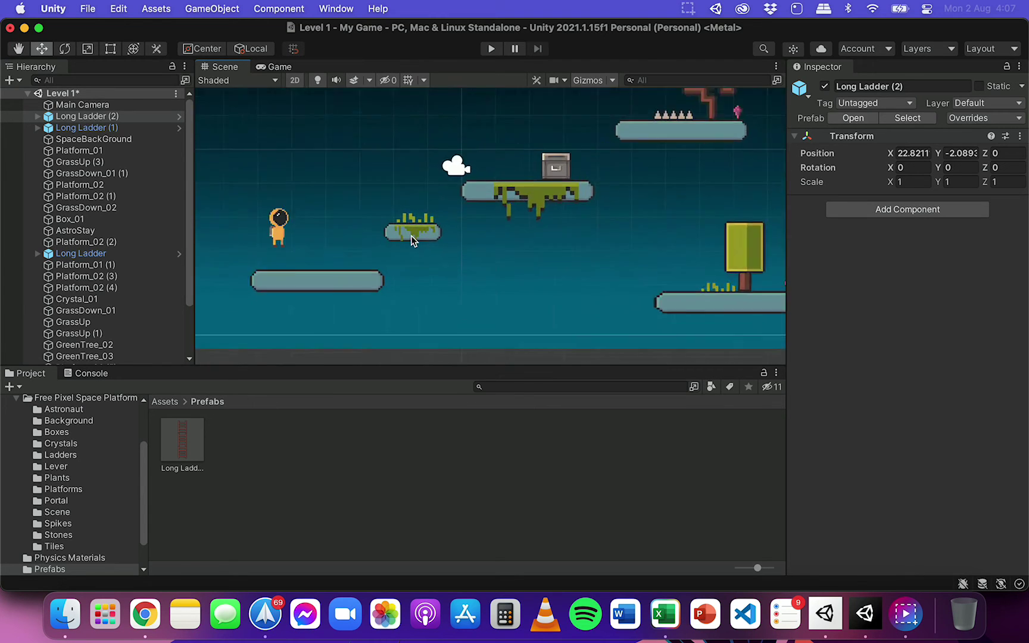
left_click(421, 229)
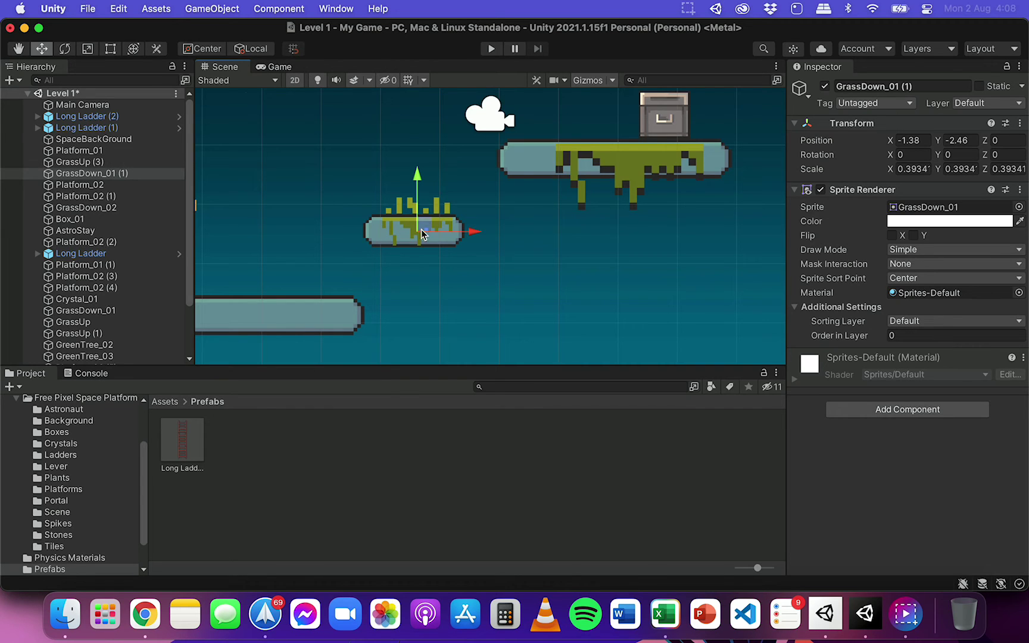
left_click(97, 152)
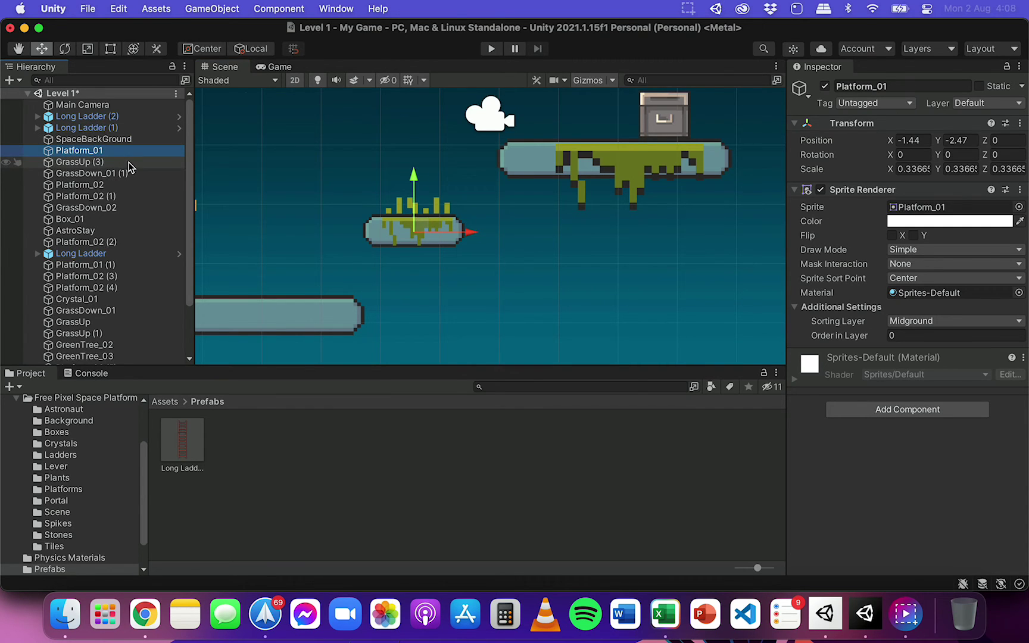
left_click(122, 164)
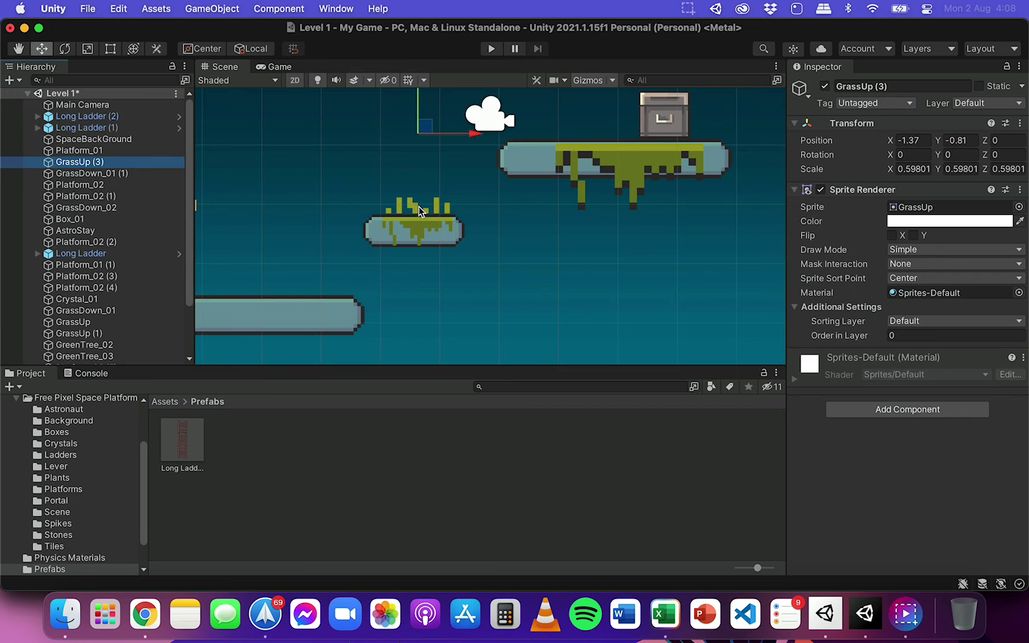
left_click(131, 173)
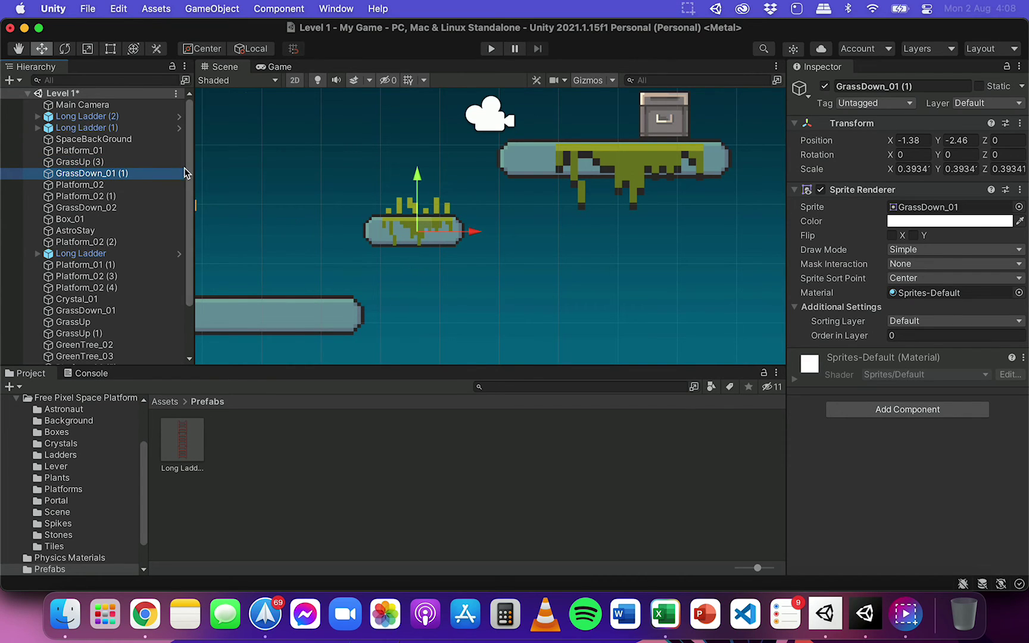
left_click(97, 152)
left_click(120, 162)
left_click(137, 175)
left_click(132, 152)
left_click(149, 172, "shift")
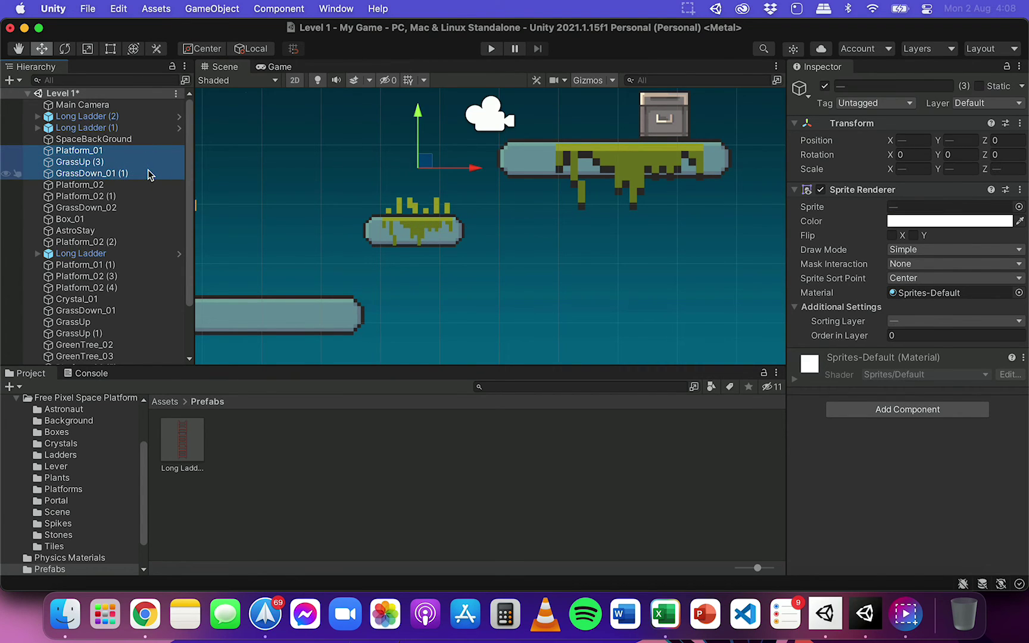
Step: Wrap the three platform pieces in an empty parent renamed 'Grassy Short Platform'
right_click(114, 172)
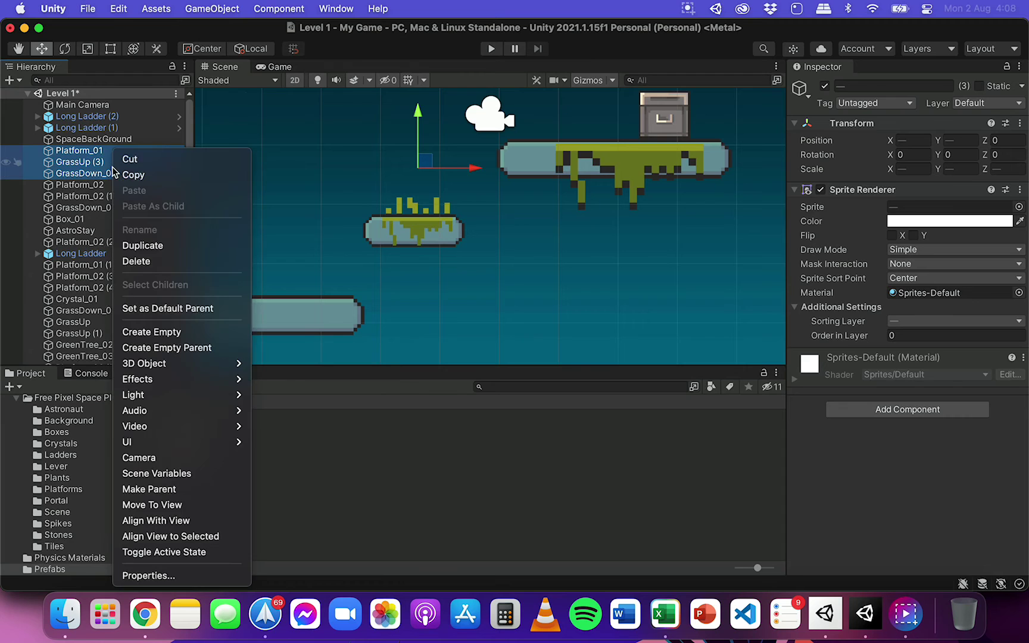
left_click(187, 349)
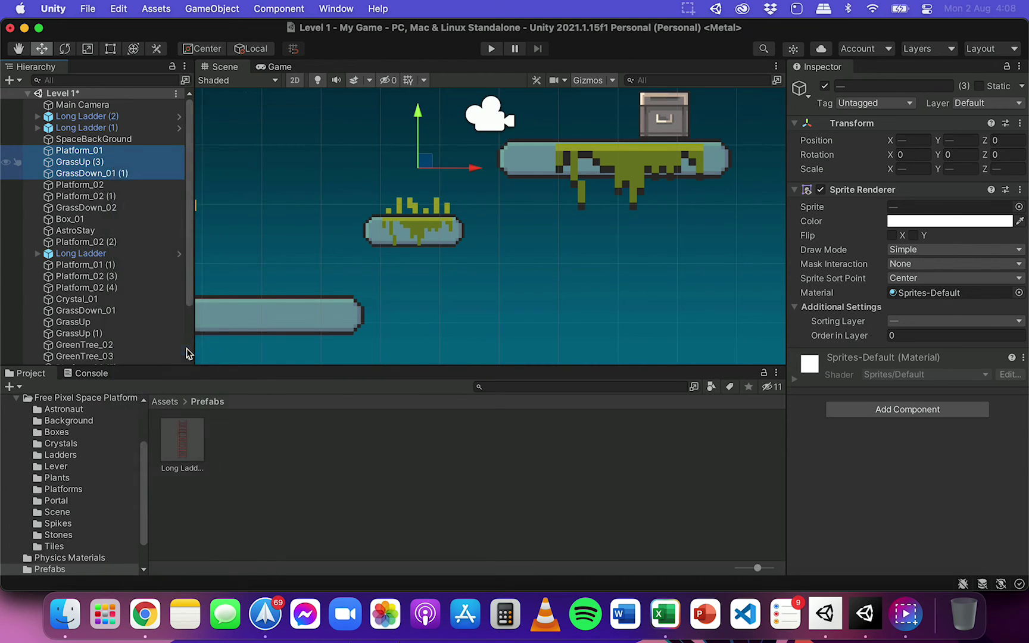
left_click(88, 152)
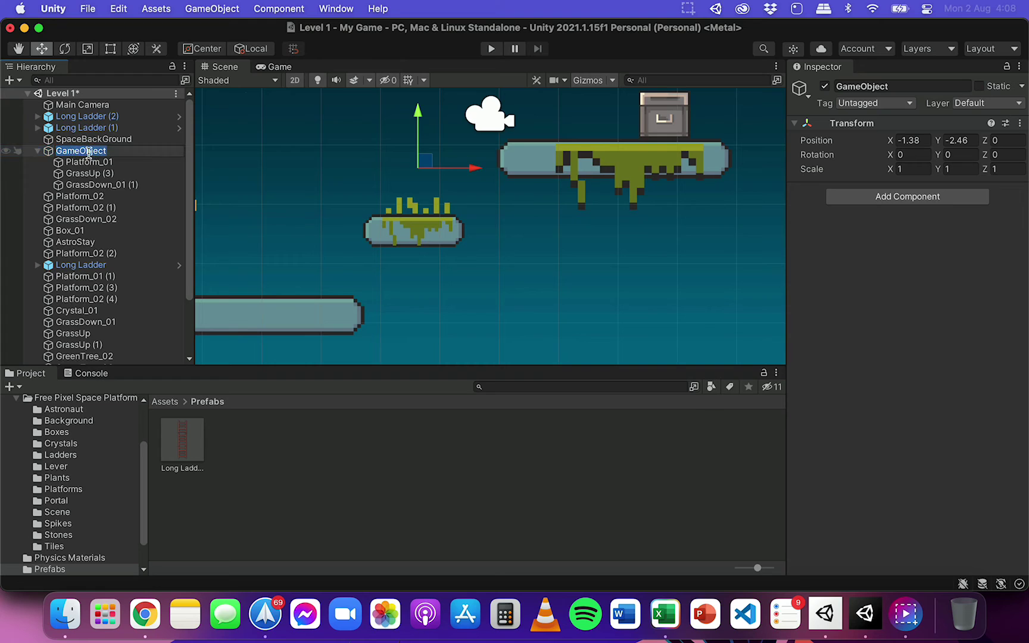
type("Gra")
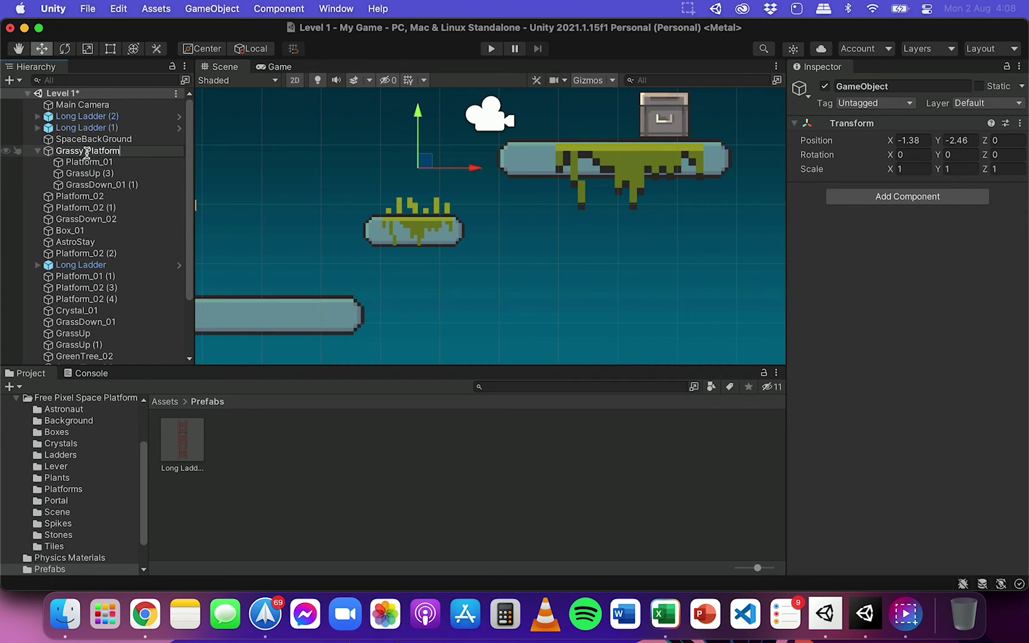
type("ssyPlatform")
left_click(86, 152)
type("Short")
key("Return")
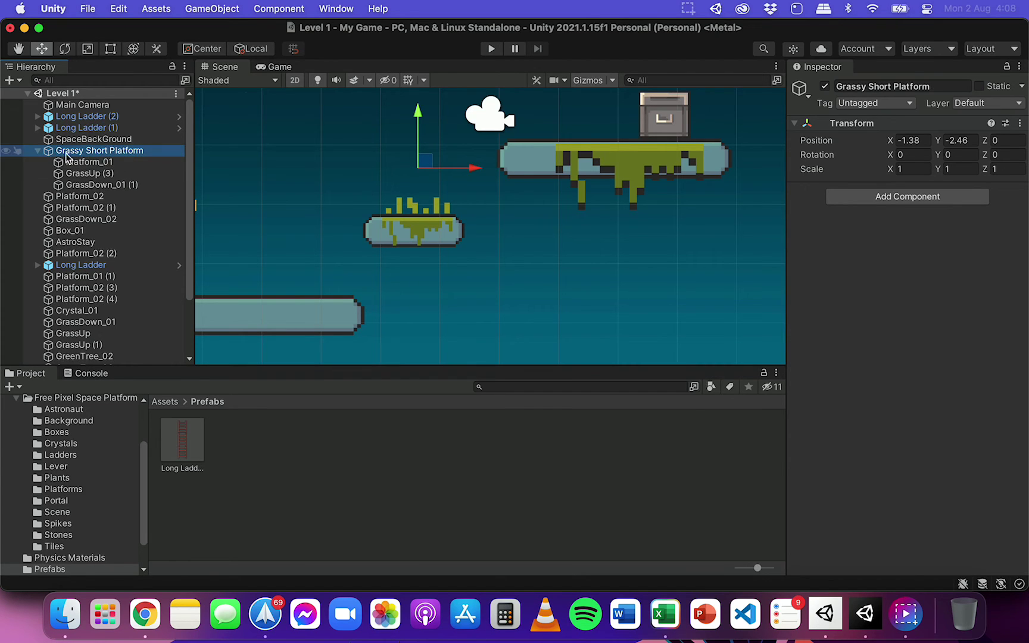
Step: Expand the group and slide the hanging grass GrassDown_01 (1) right to X 1.95
left_click(38, 151)
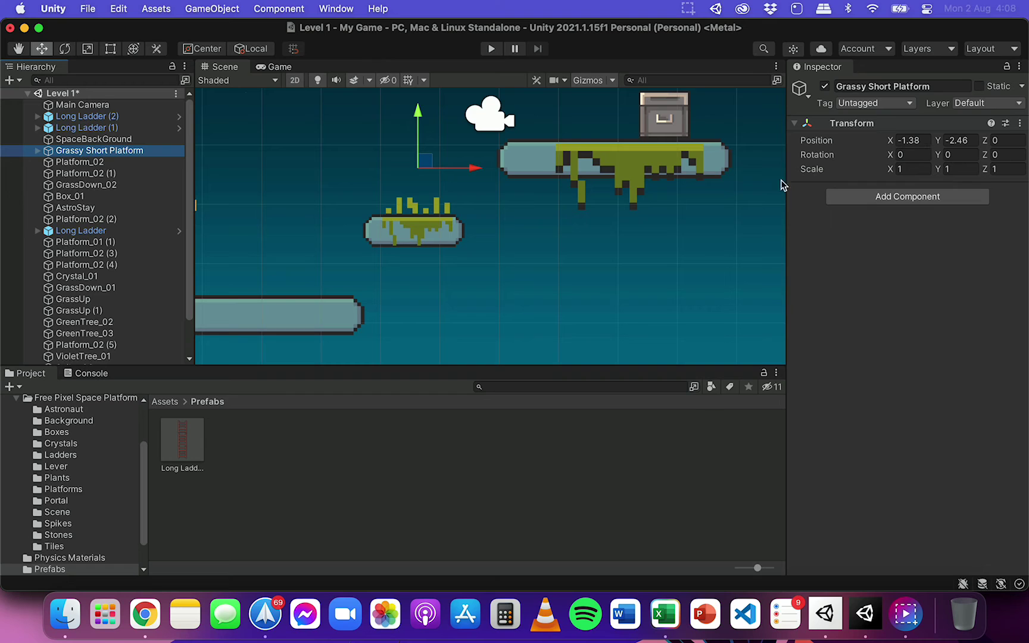
left_click(38, 151)
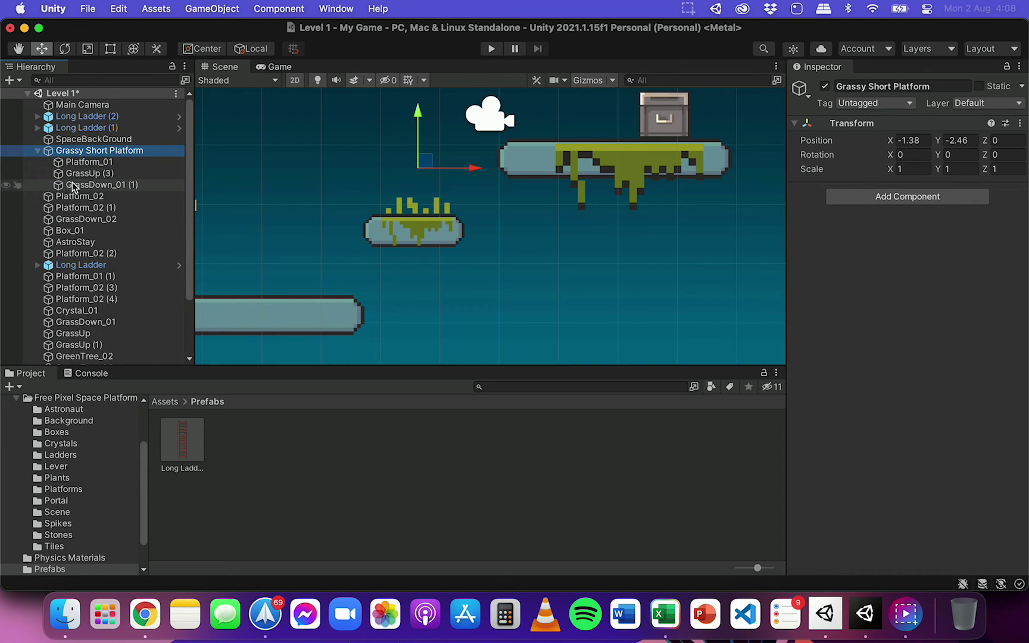
left_click(38, 152)
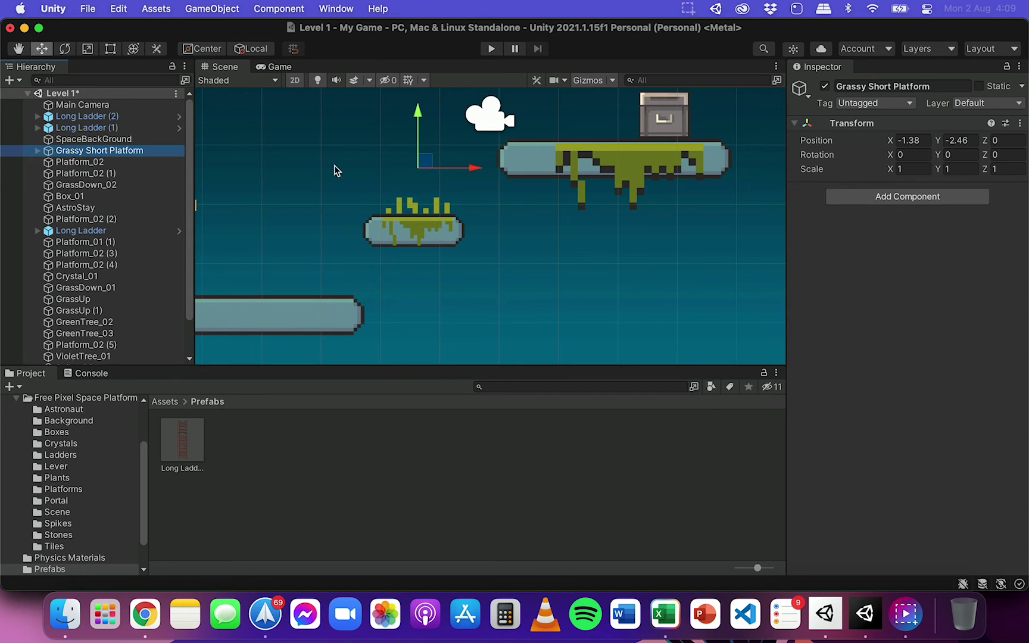
left_click(37, 151)
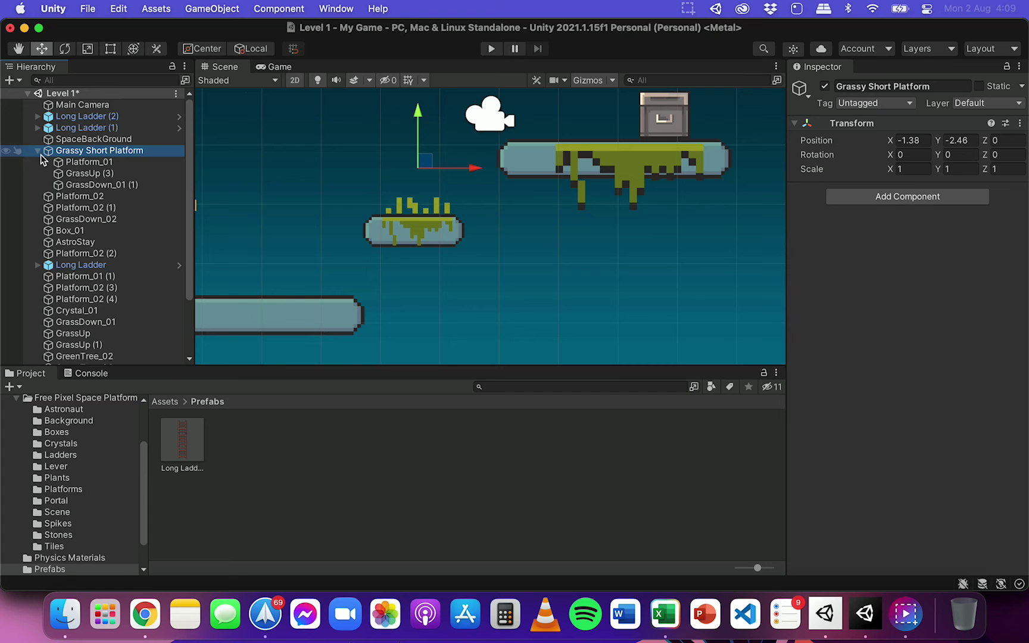
left_click(97, 185)
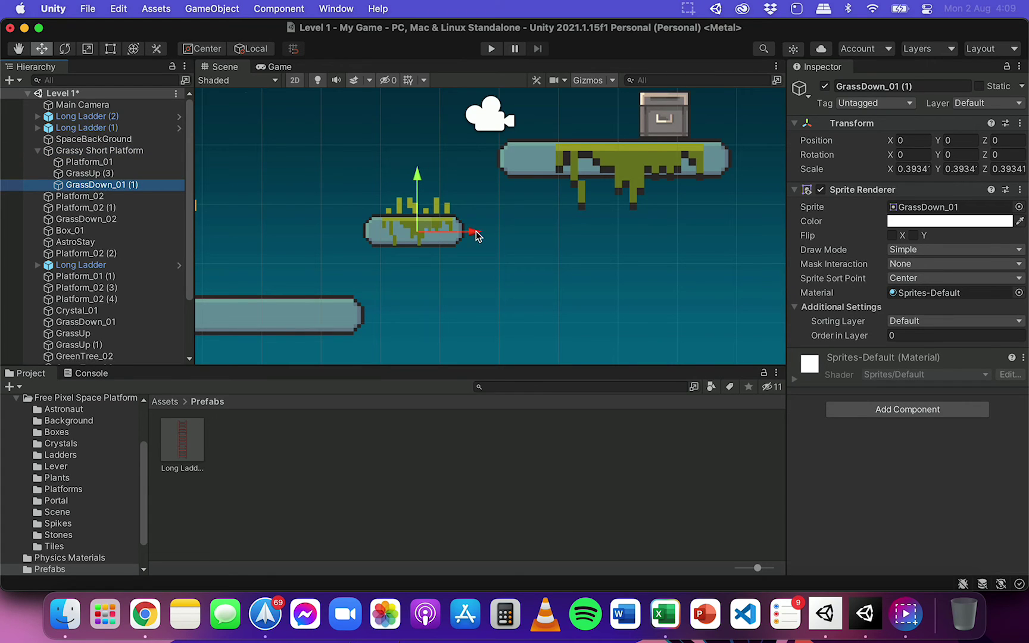
mouse_move(476, 234)
left_mouse_down()
mouse_move(584, 236)
mouse_move(475, 230)
left_mouse_up()
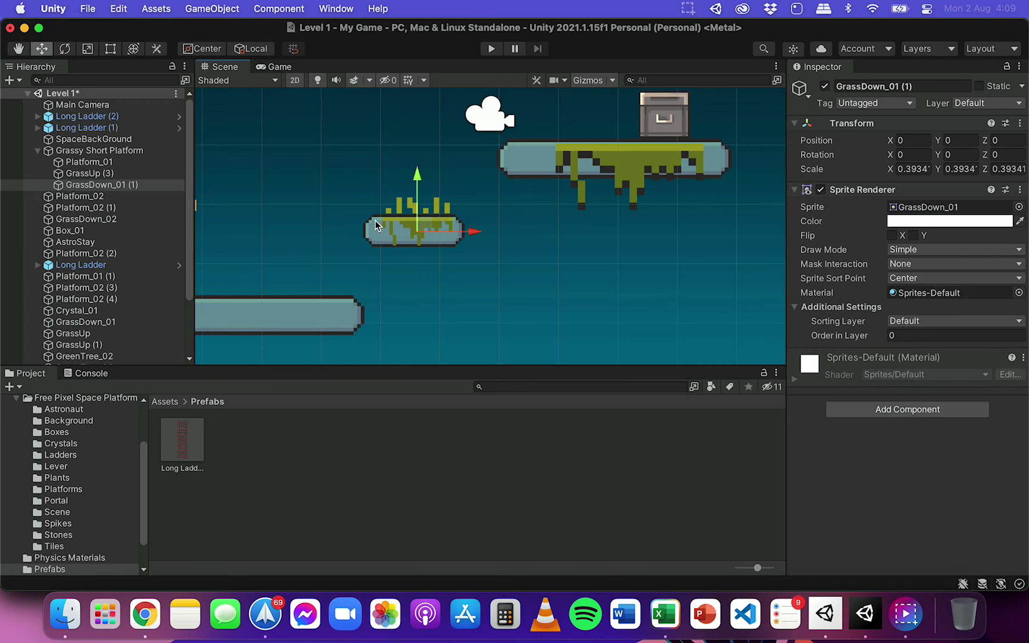
Step: Try moving Platform_01 down, undo it, and select the Grassy Short Platform group
left_click(152, 163)
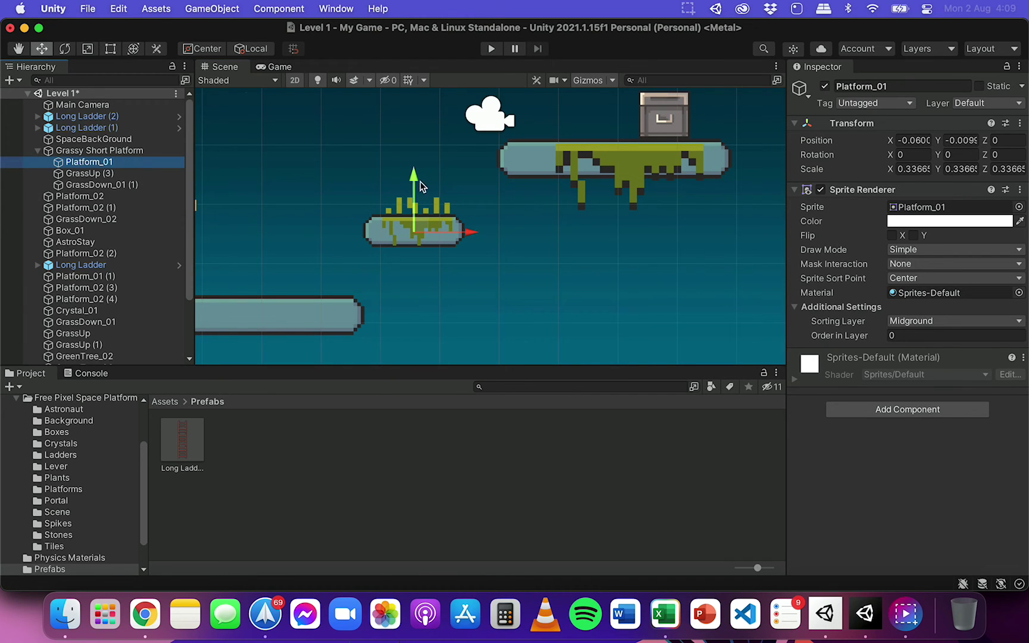
mouse_move(416, 189)
left_mouse_down()
mouse_move(416, 243)
mouse_move(417, 179)
left_mouse_up()
key("super+z")
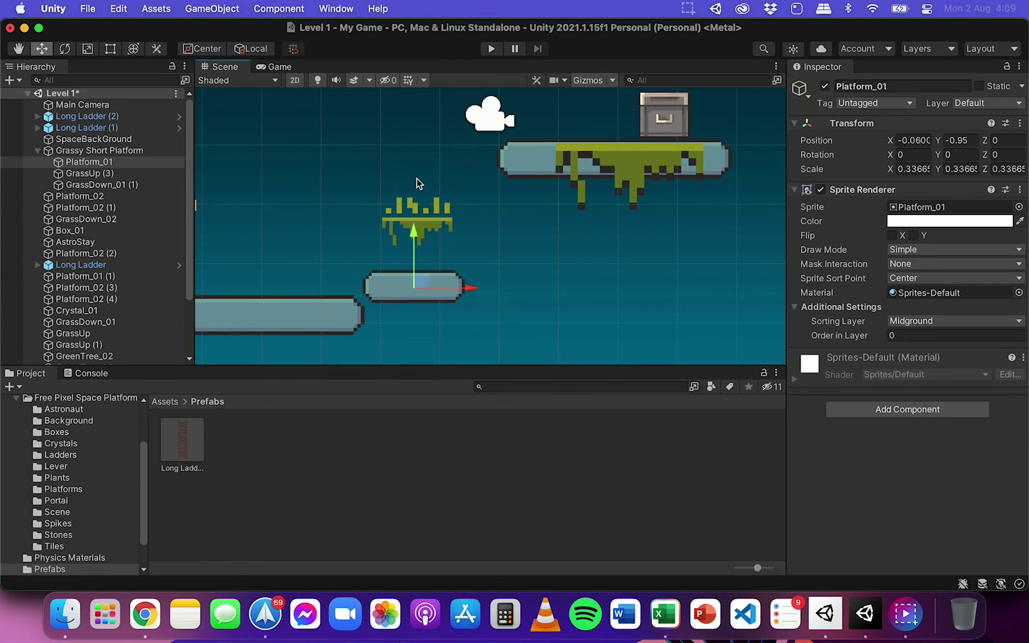
key("super+z")
left_click(97, 153)
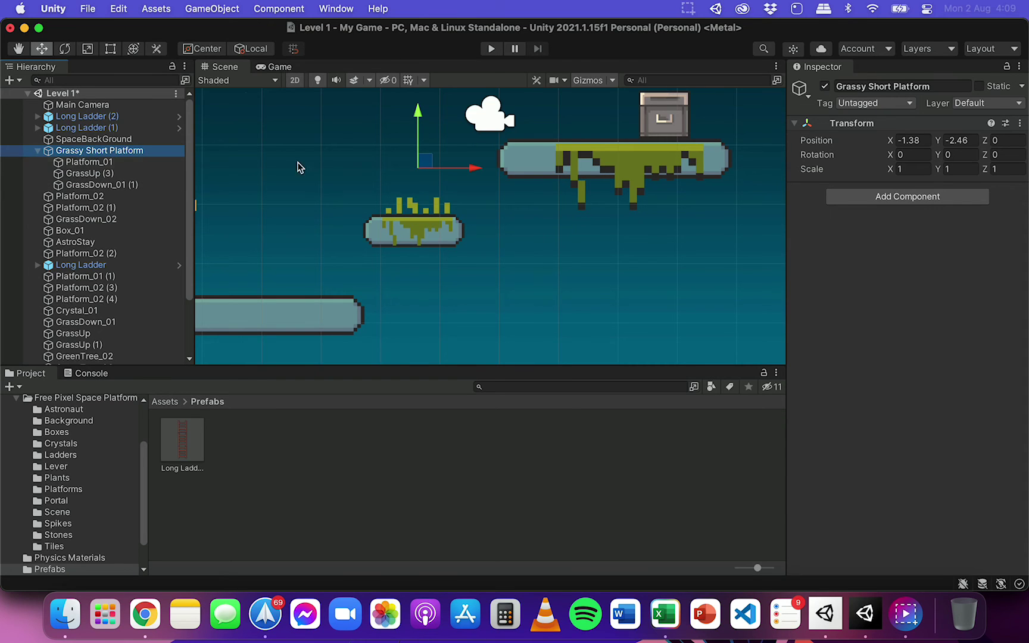
mouse_move(475, 171)
left_mouse_down()
mouse_move(596, 169)
mouse_move(485, 170)
left_mouse_up()
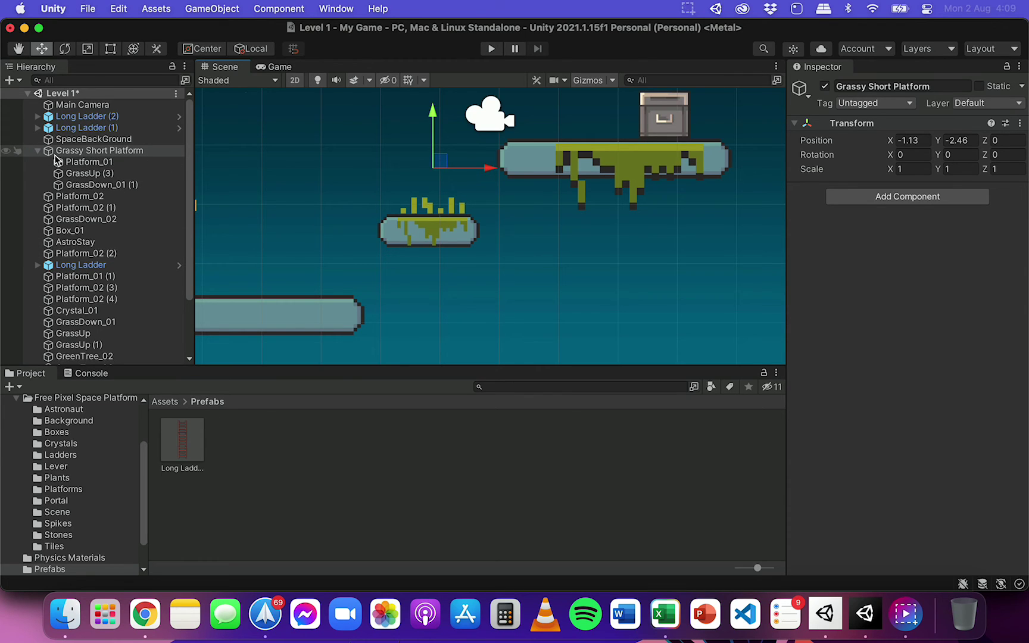
left_click(155, 157)
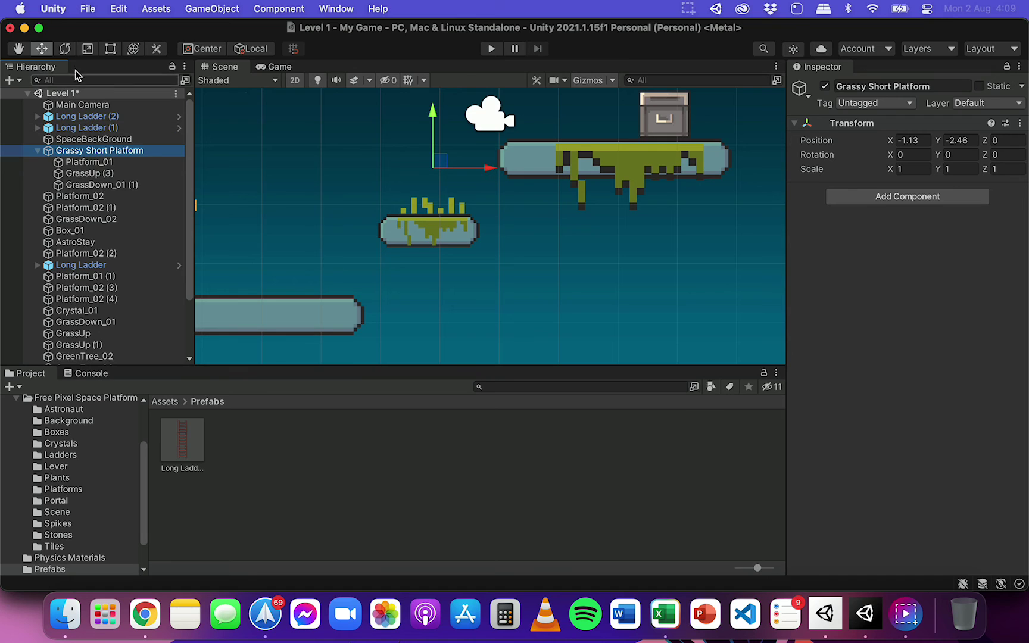
left_click(65, 48)
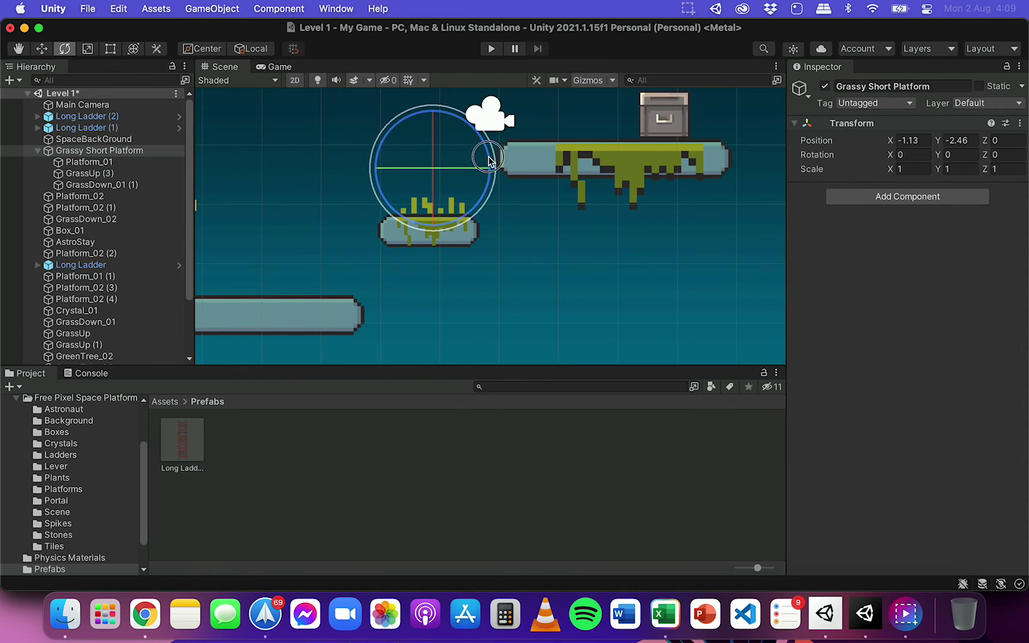
left_click_drag(491, 170, 490, 194)
key("super+z")
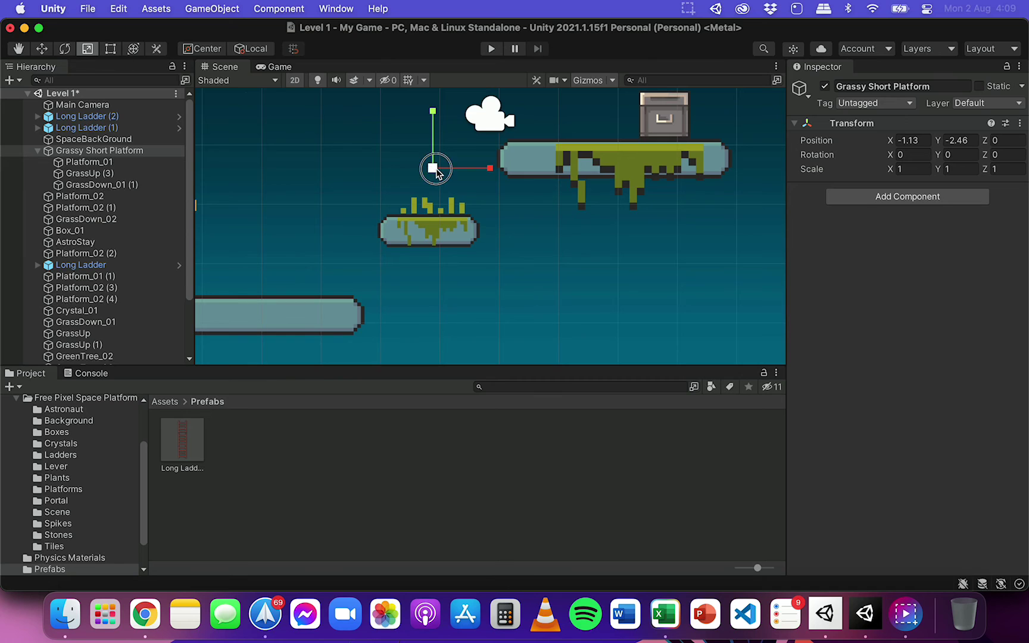
mouse_move(436, 168)
left_mouse_down()
mouse_move(455, 154)
mouse_move(448, 172)
left_mouse_up()
key("super+z")
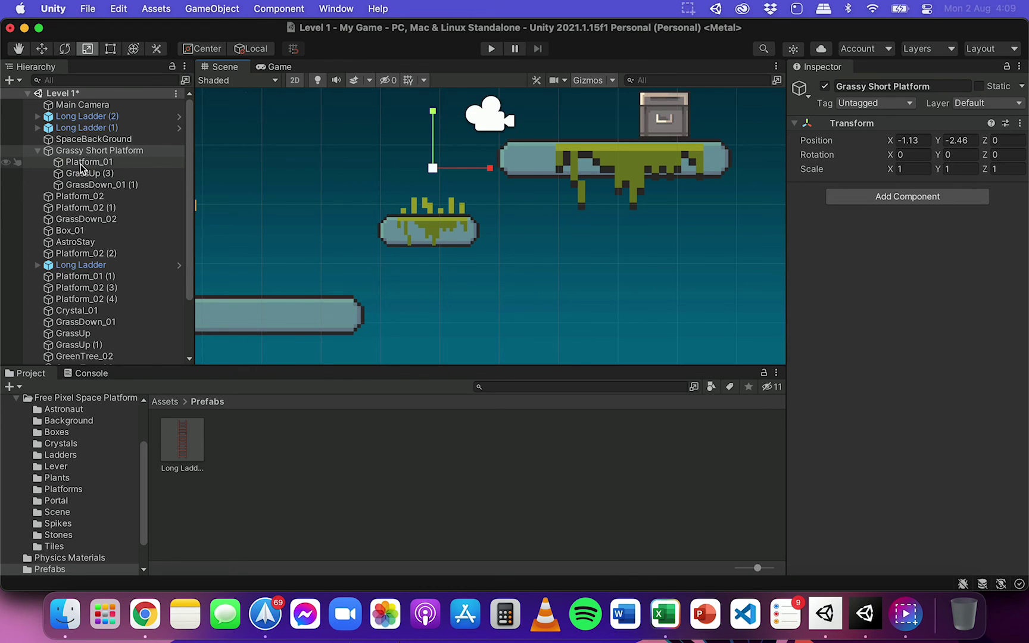
left_click(131, 172)
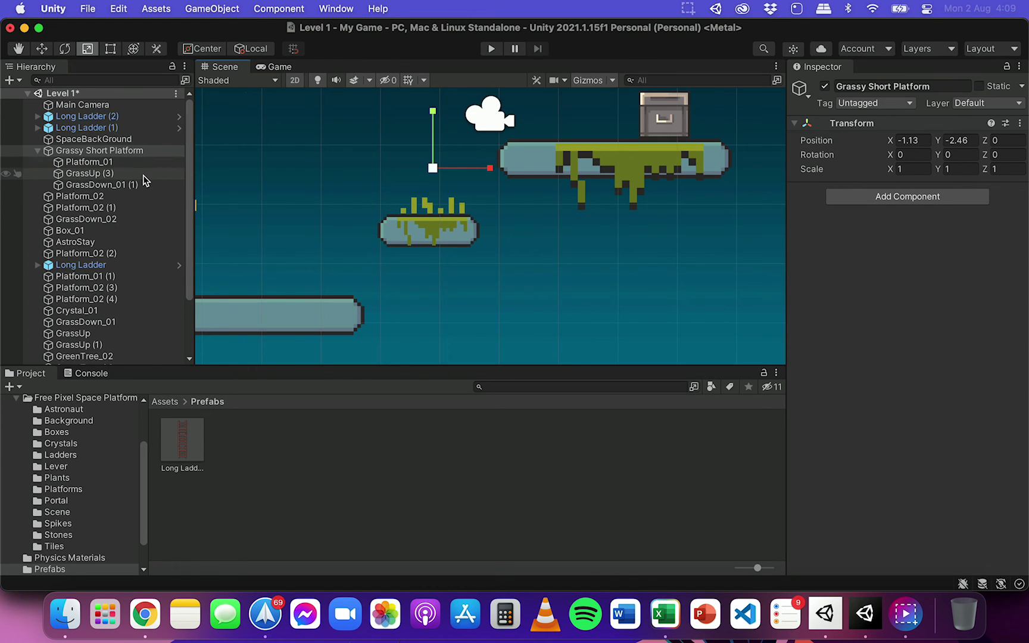
left_click(38, 151)
Step: Save Grassy Short Platform as a Prefabs asset and place a copy lower right at X 1.18
left_click(122, 153)
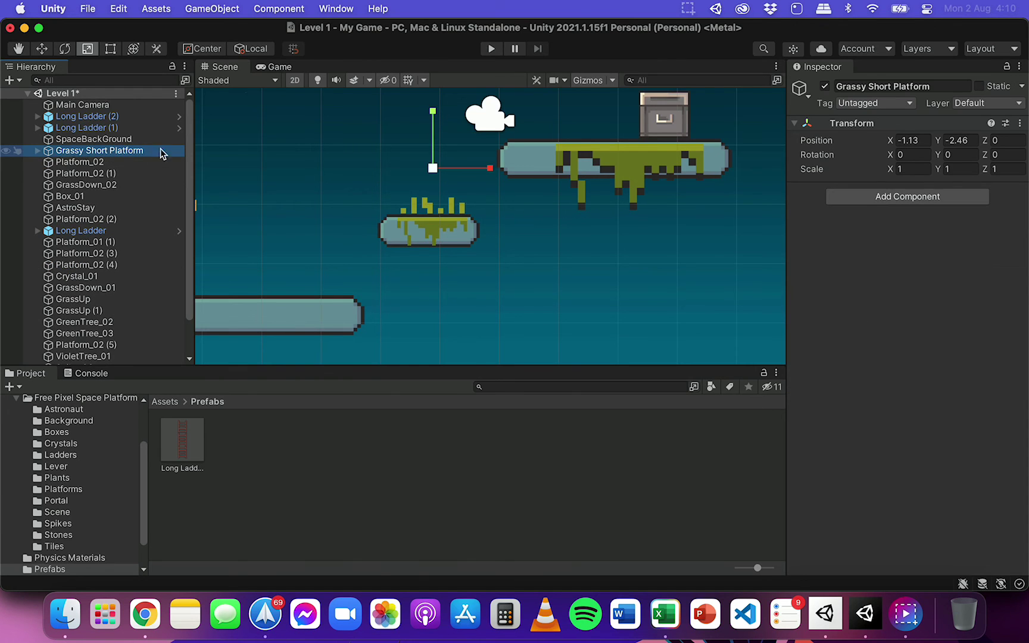
left_click_drag(47, 151, 232, 448)
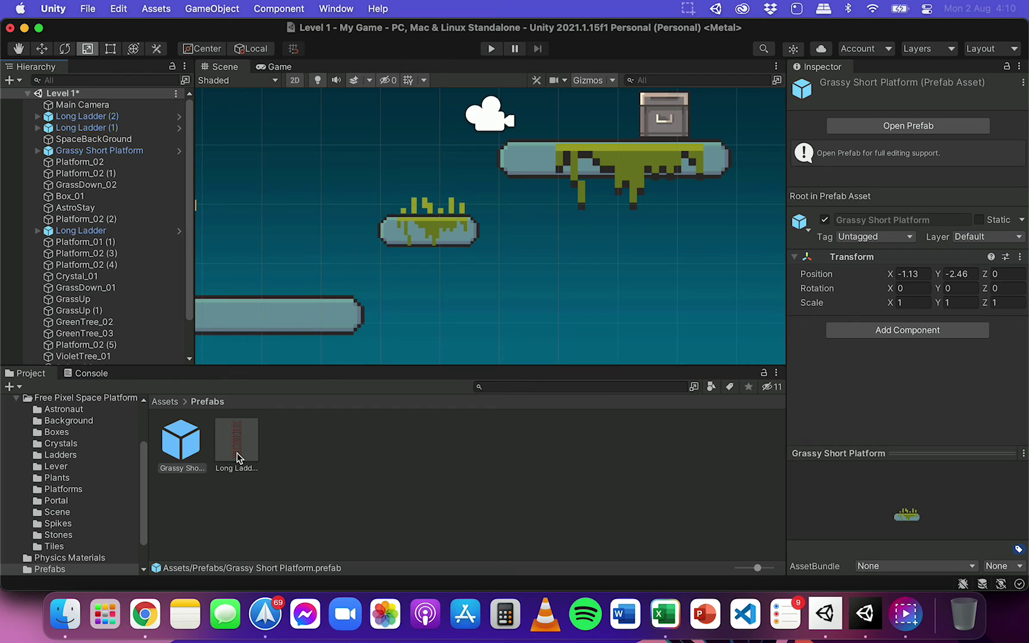
left_click(197, 444)
left_click_drag(198, 444, 568, 321)
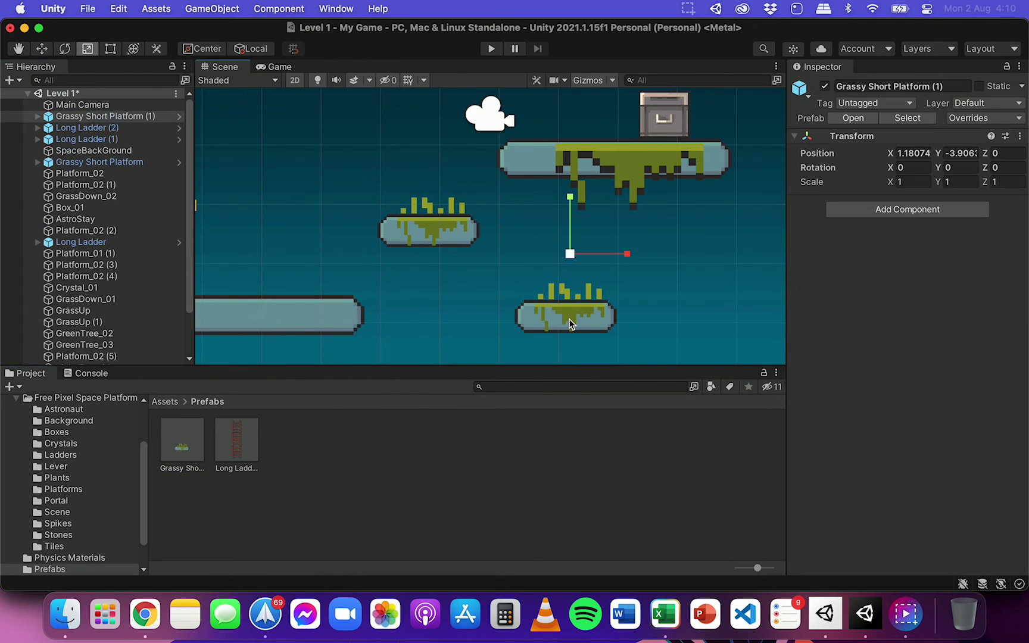
Step: Move Grassy Short Platform (1) up to the level's top, at about X 3.49, Y 2.31
scroll(600, 301, "down", 6)
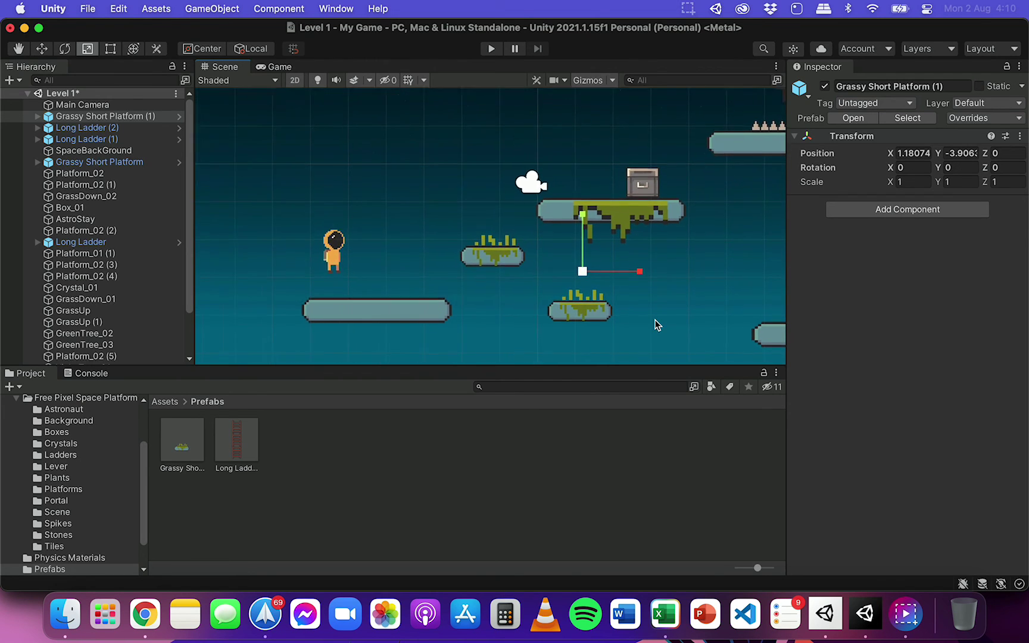
middle_click_drag(631, 321, 560, 288)
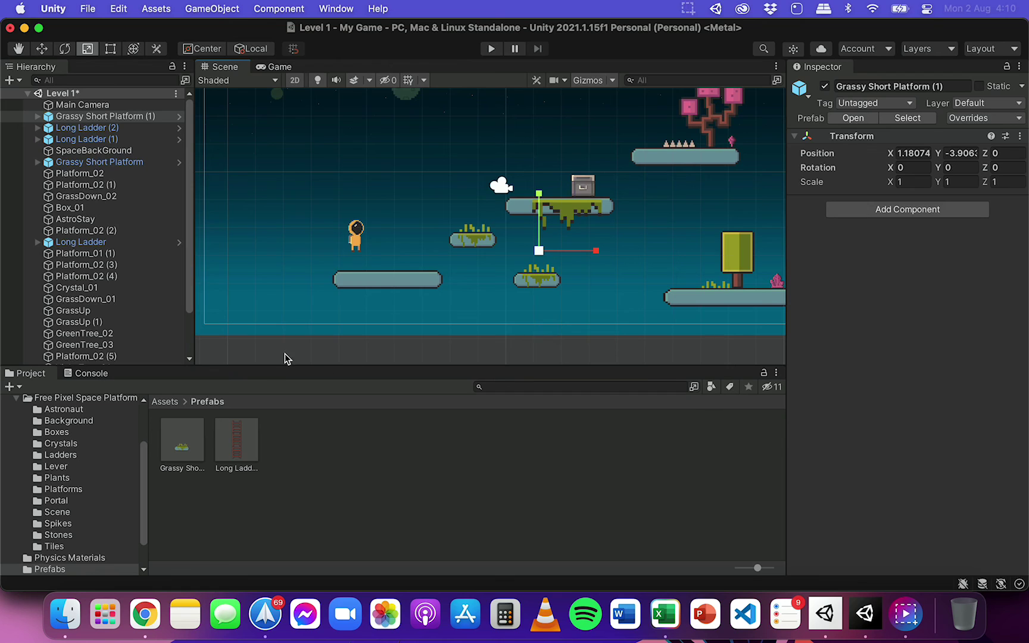
left_click(47, 47)
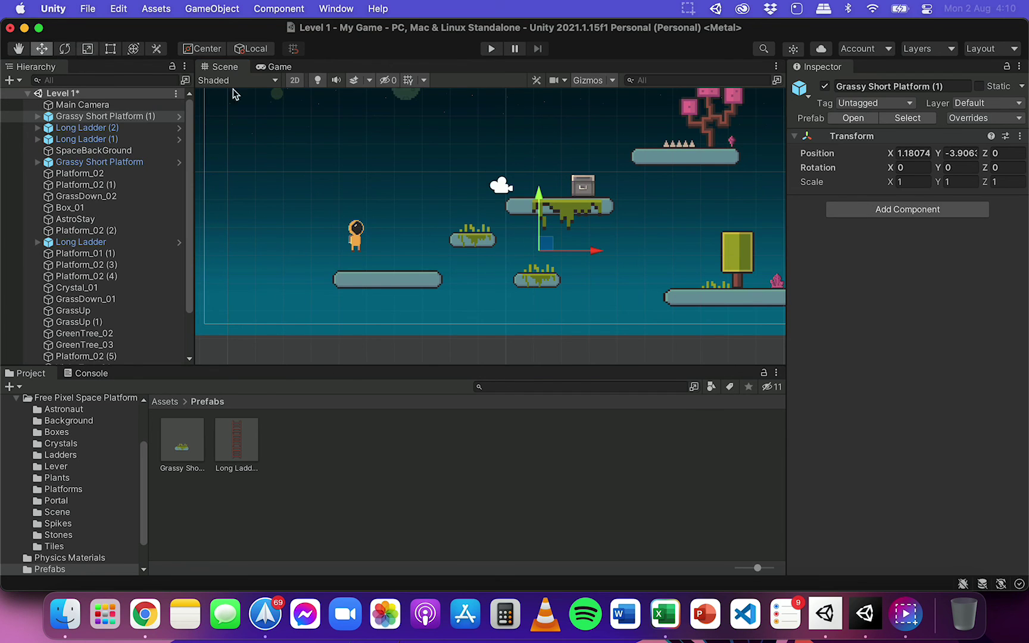
left_click_drag(547, 234, 609, 69)
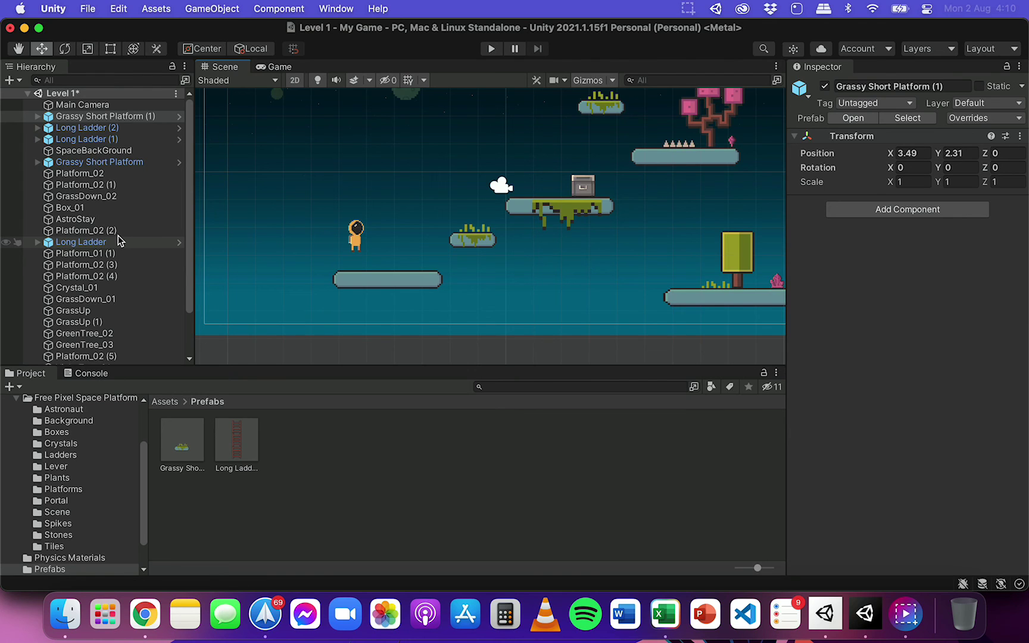
Step: Select the astronaut, then browse back from Prefabs to the top-level Assets folder
left_click(358, 234)
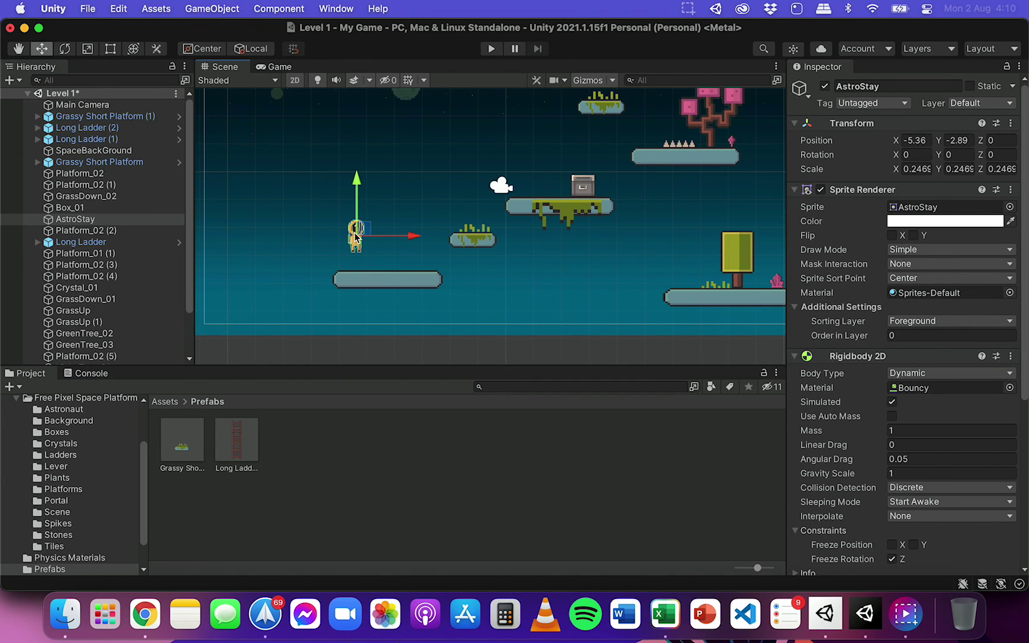
scroll(355, 235, "up", 3)
scroll(355, 235, "up", 3)
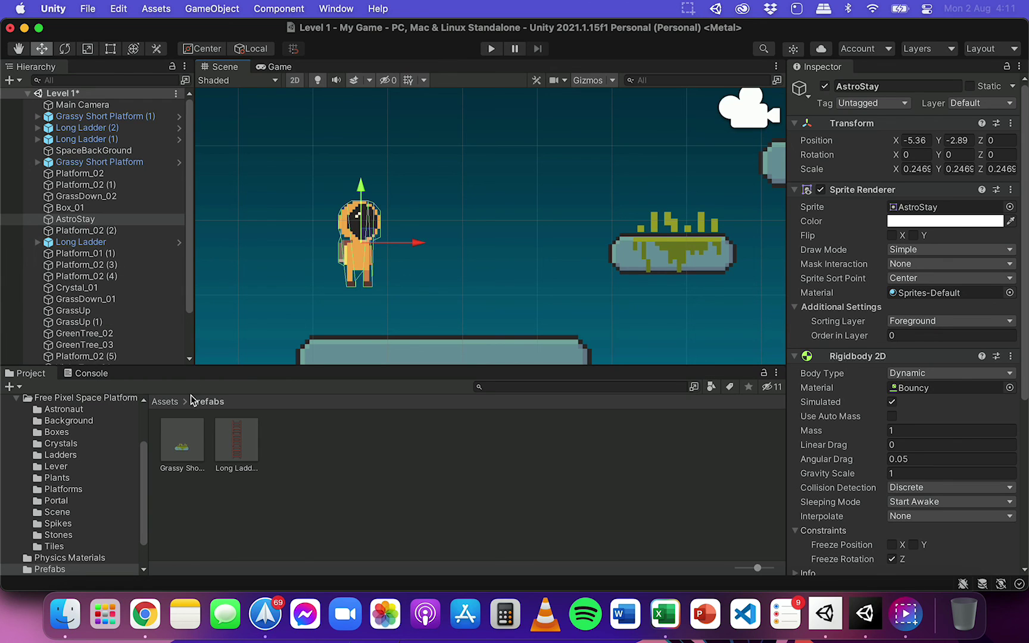
left_click(162, 402)
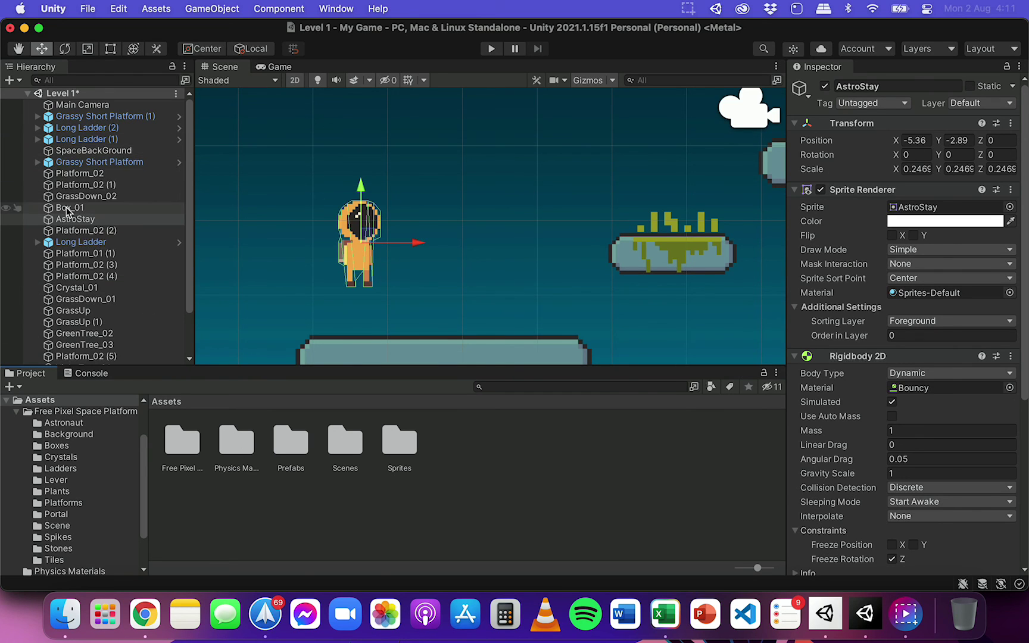
scroll(67, 213, "down", 3)
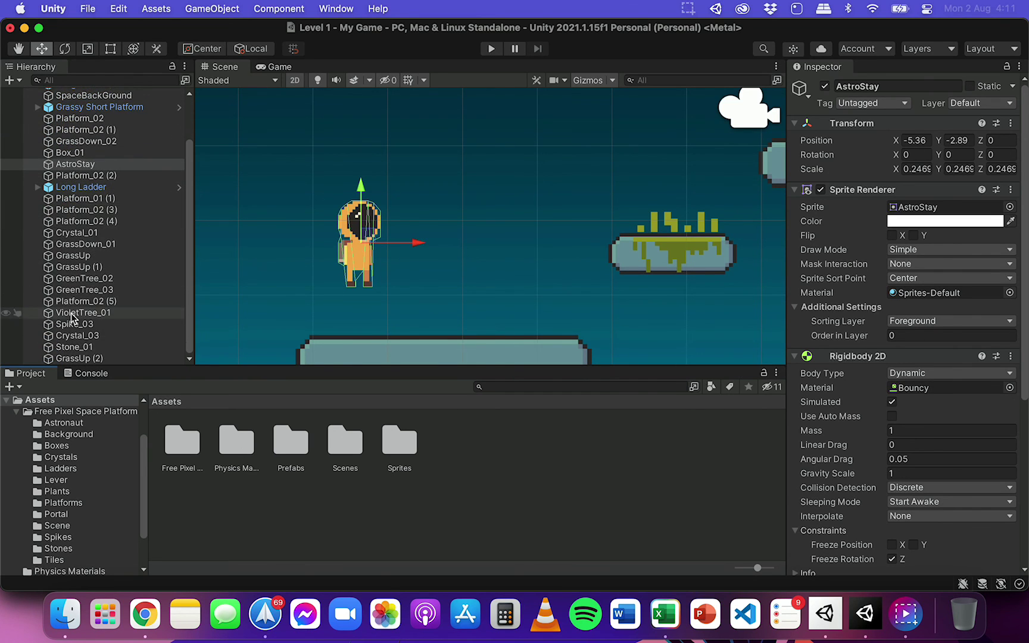
left_click(87, 221)
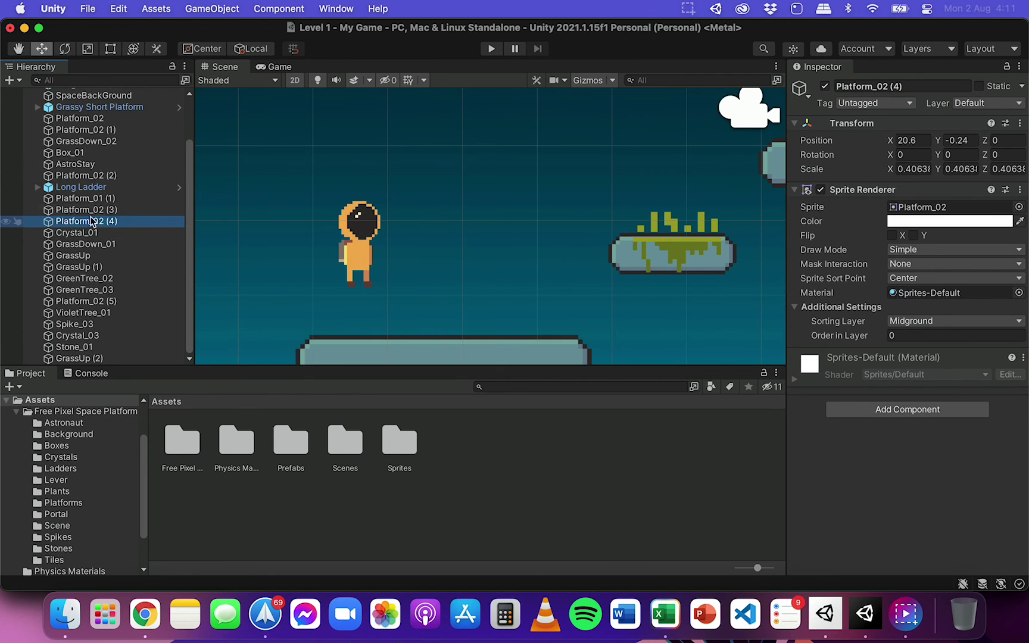
scroll(107, 224, "up", 3)
scroll(107, 224, "up", 1)
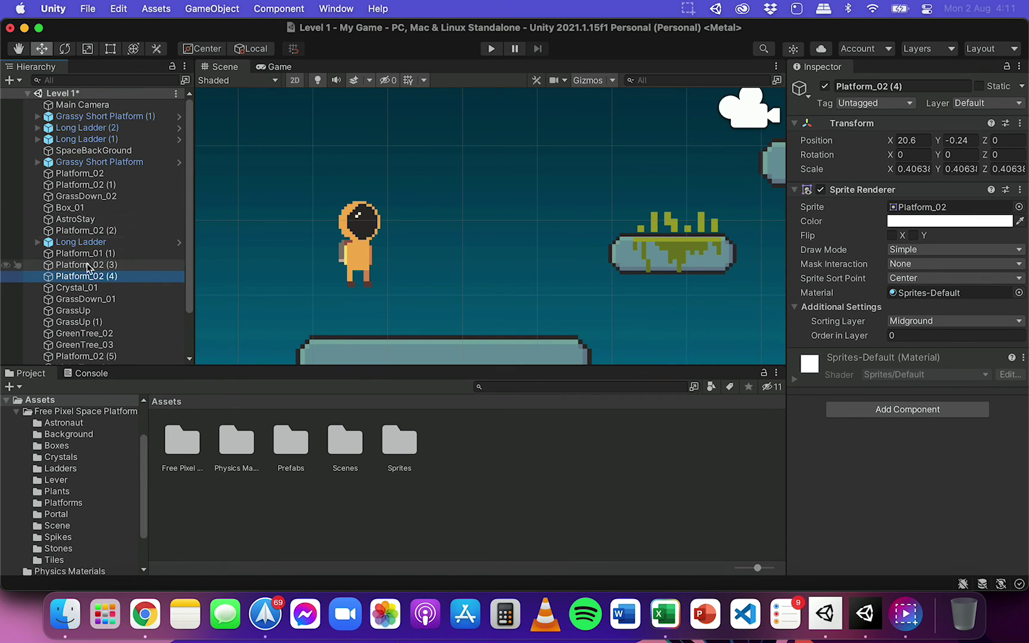
left_click(38, 162)
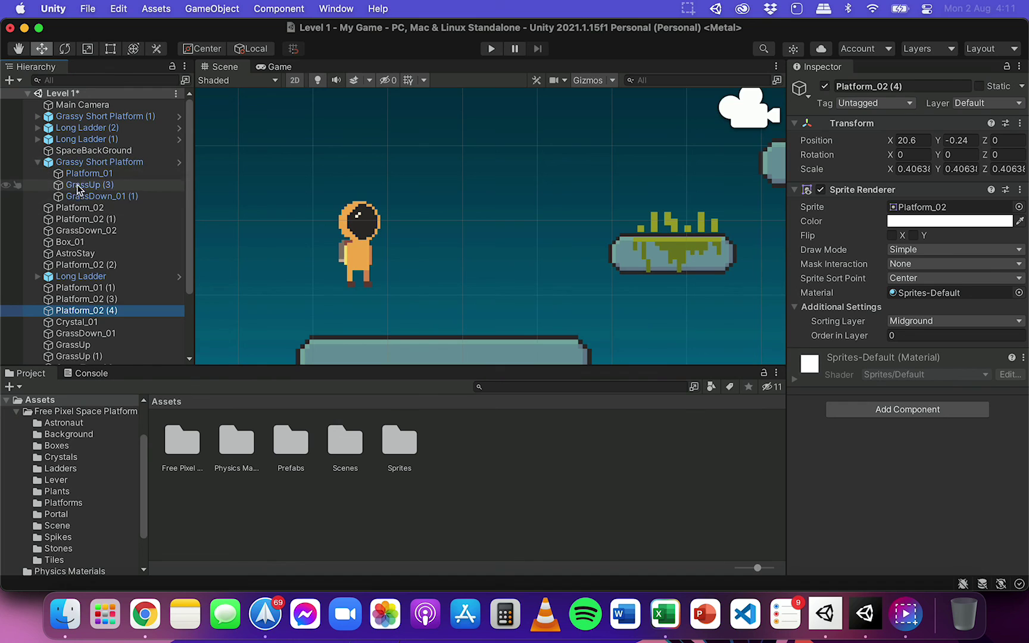
left_click(38, 163)
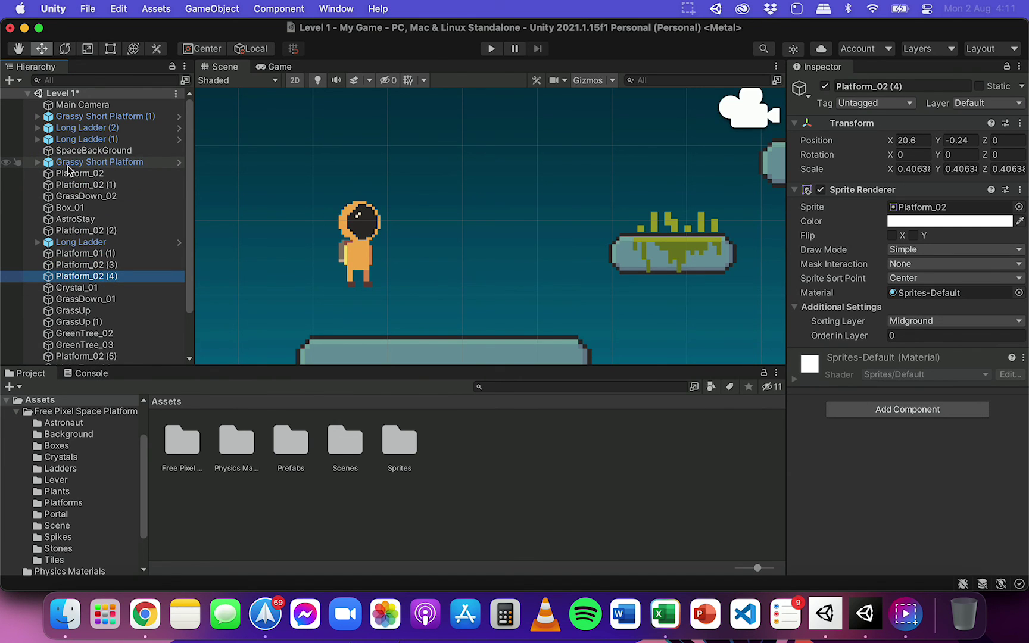
left_click(38, 163)
left_click(38, 163)
left_click(89, 184)
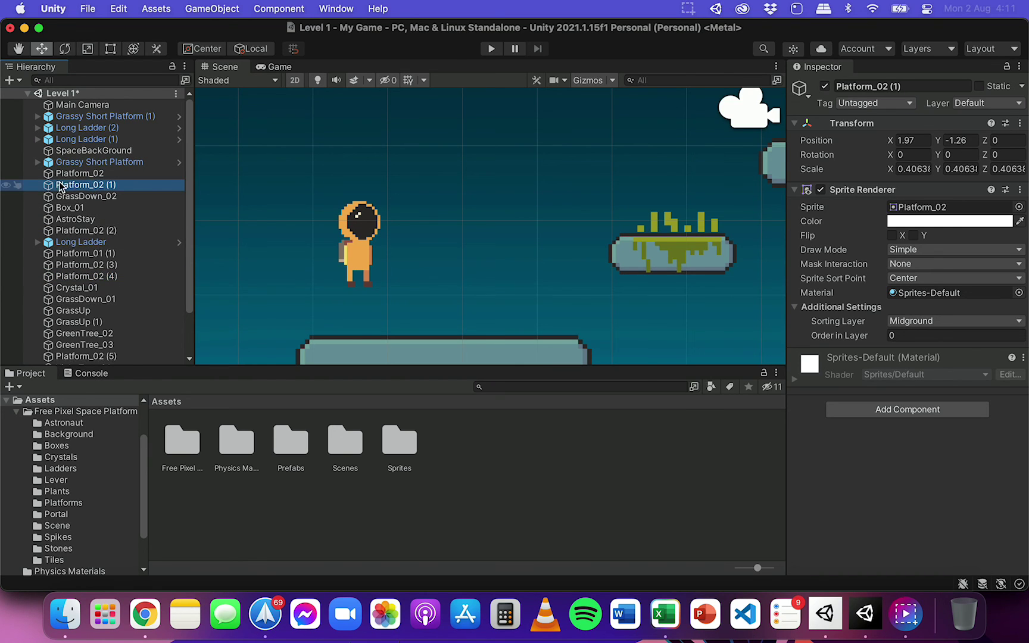
right_click(75, 181)
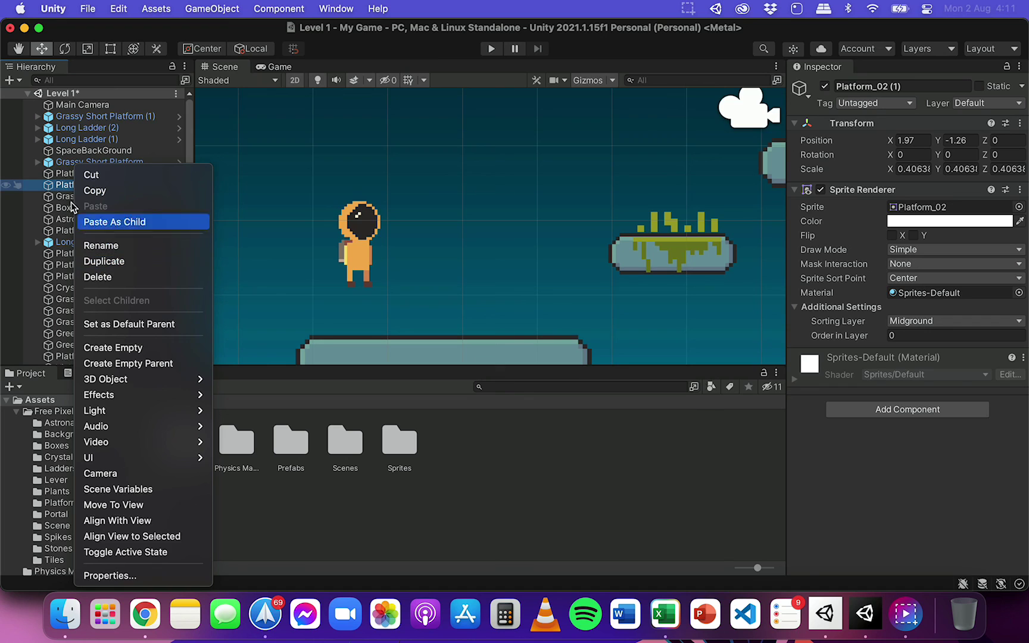
left_click(52, 184)
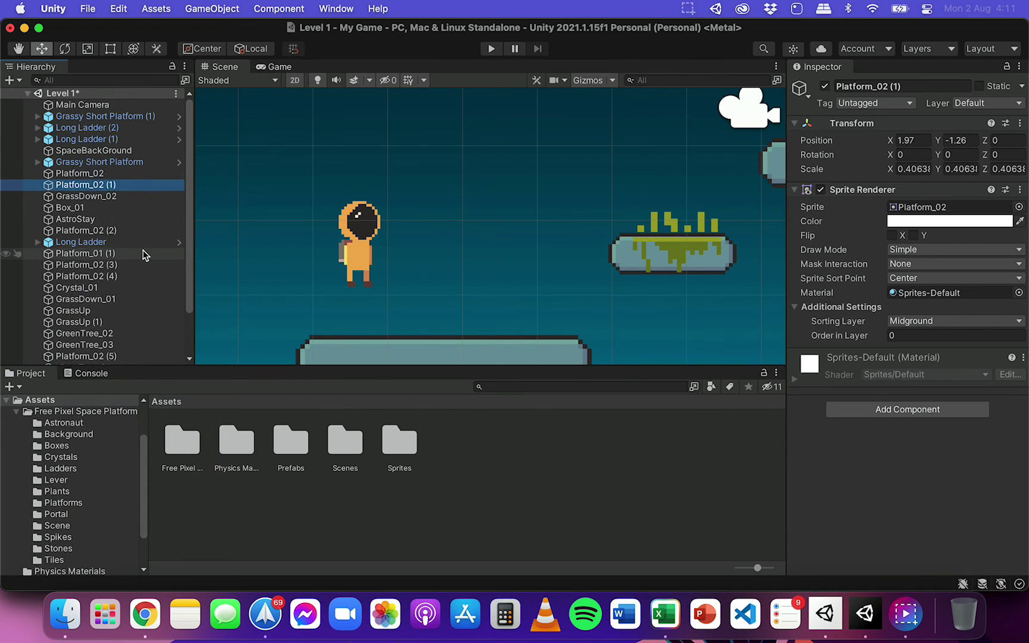